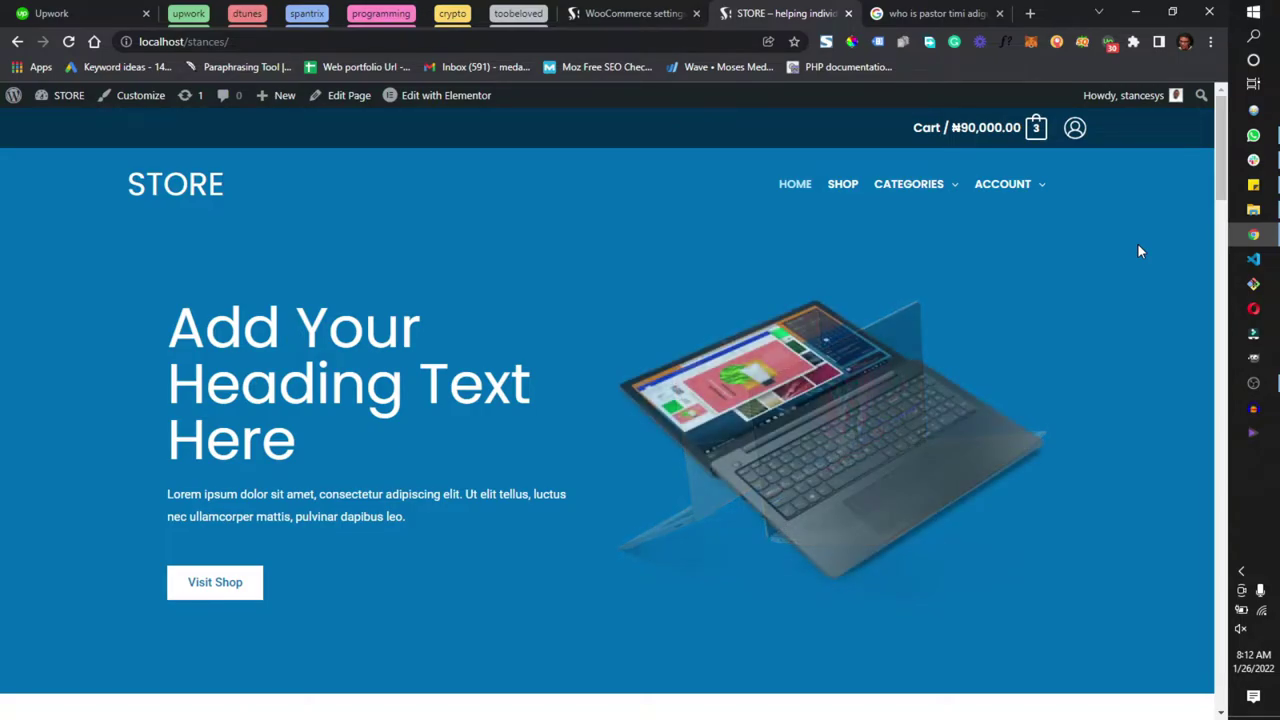
From the WooCommerce settings page, open Plugins > Add New in a new tab.
click(628, 12)
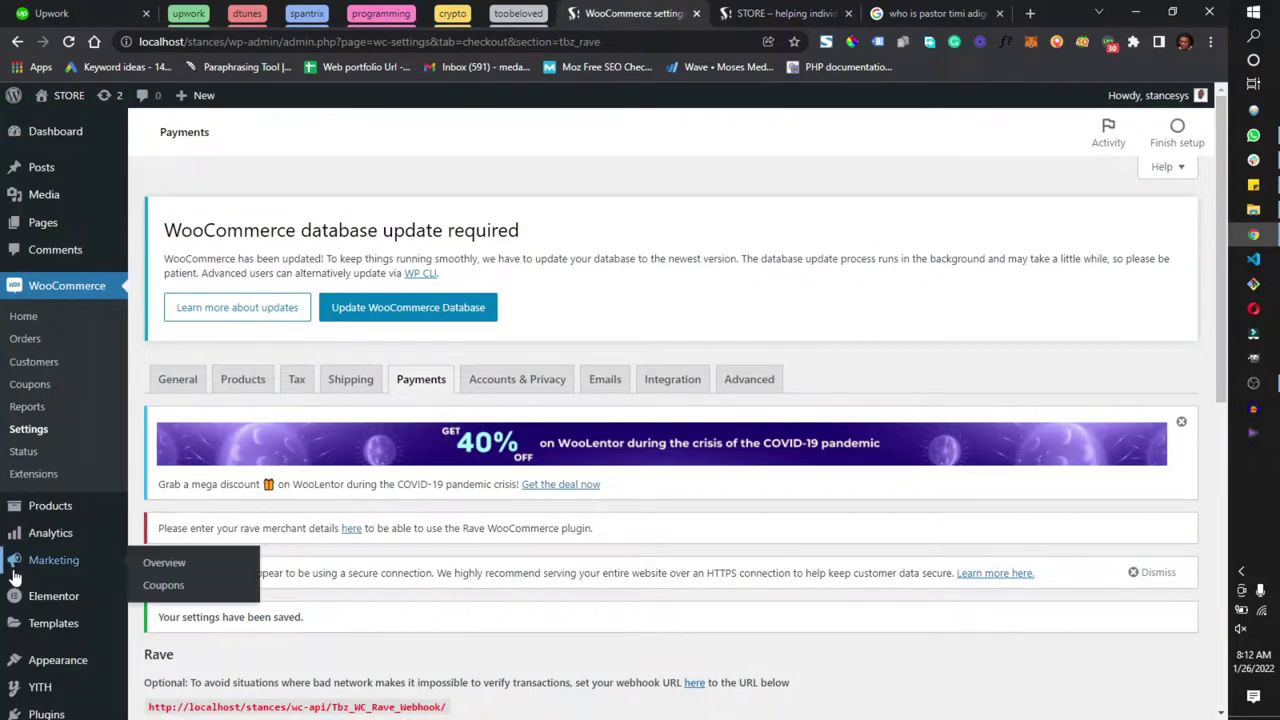
scroll(45, 575, down, 2)
mouse_move(75, 548)
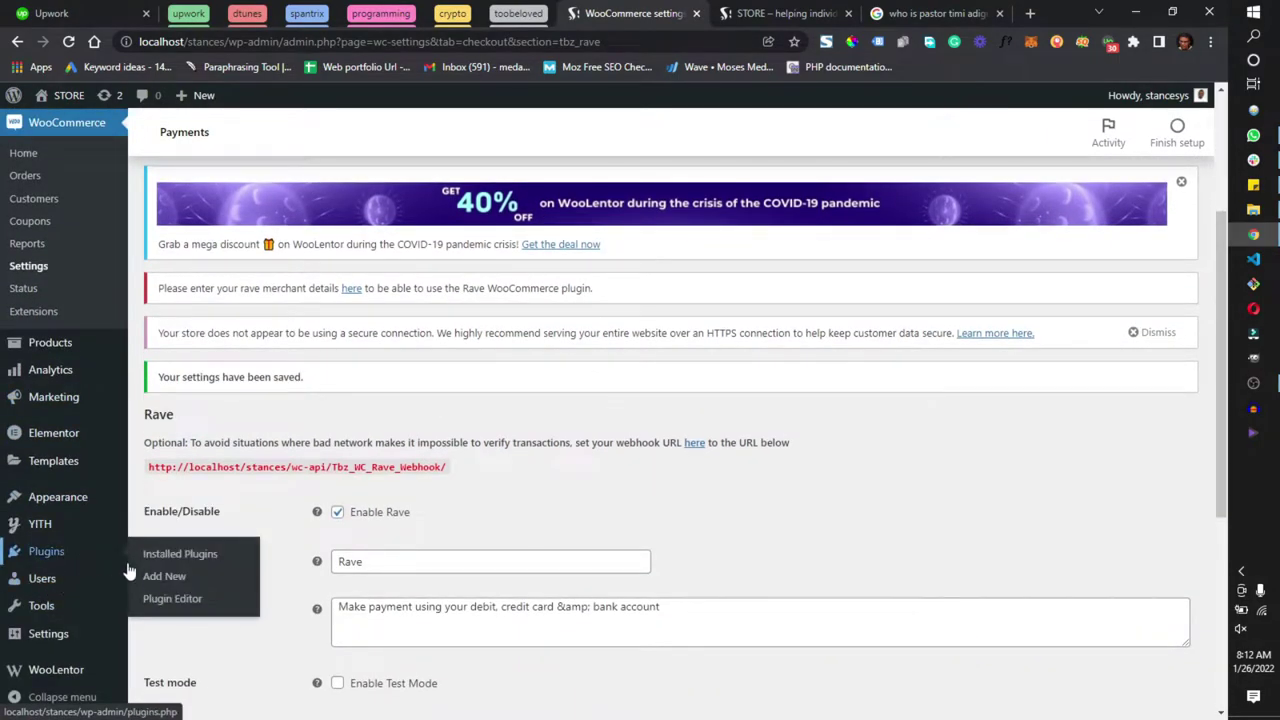
right_click(150, 574)
click(222, 393)
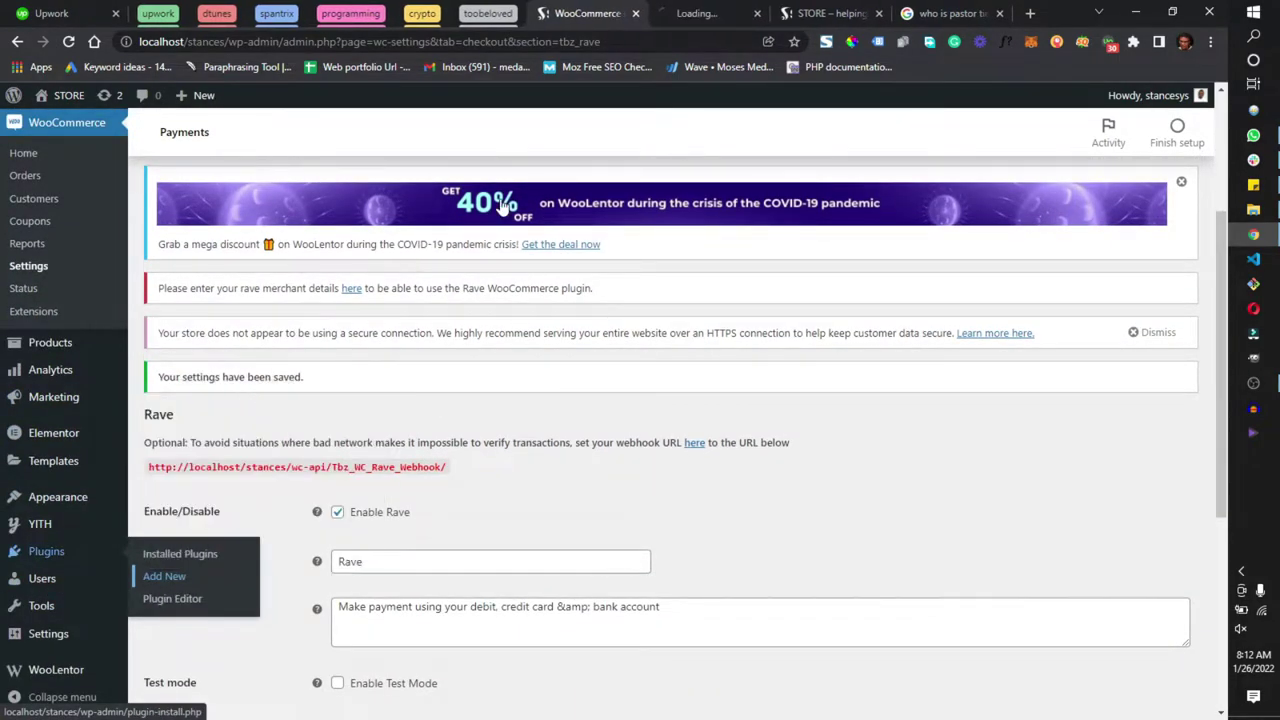
Search the plugin directory for 'hide login'.
click(710, 13)
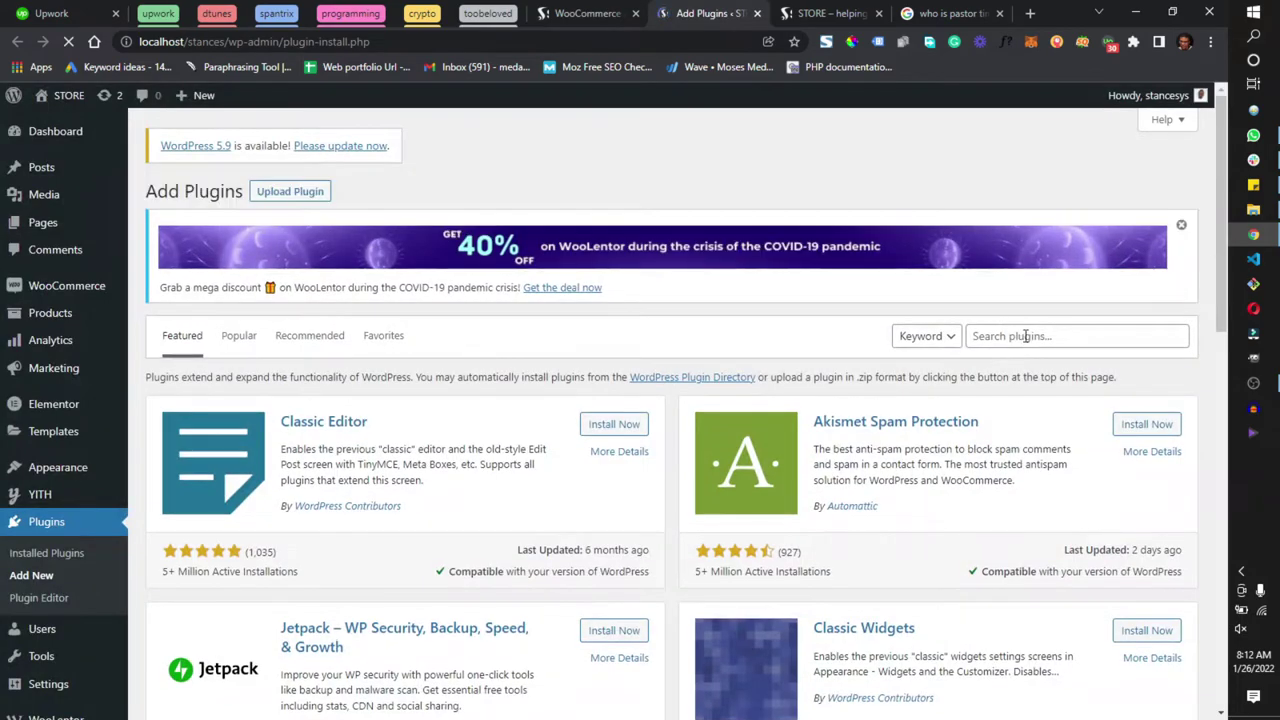
click(1025, 334)
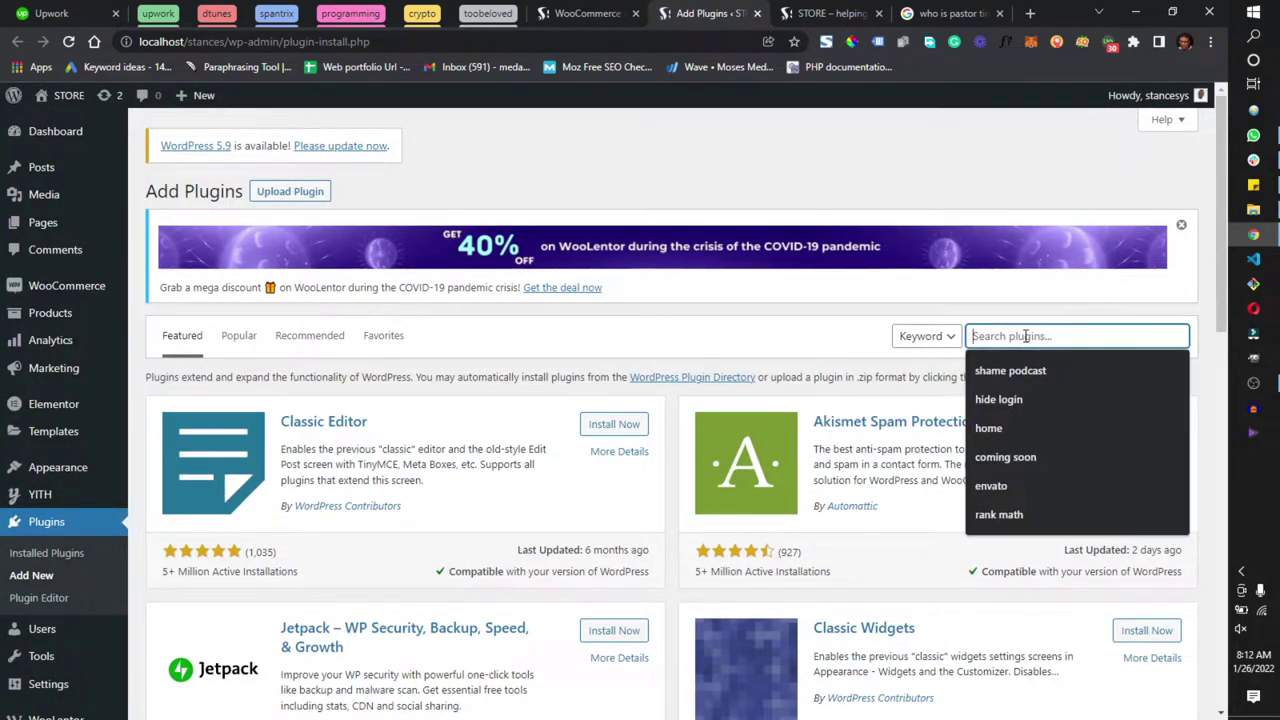
text(hide log)
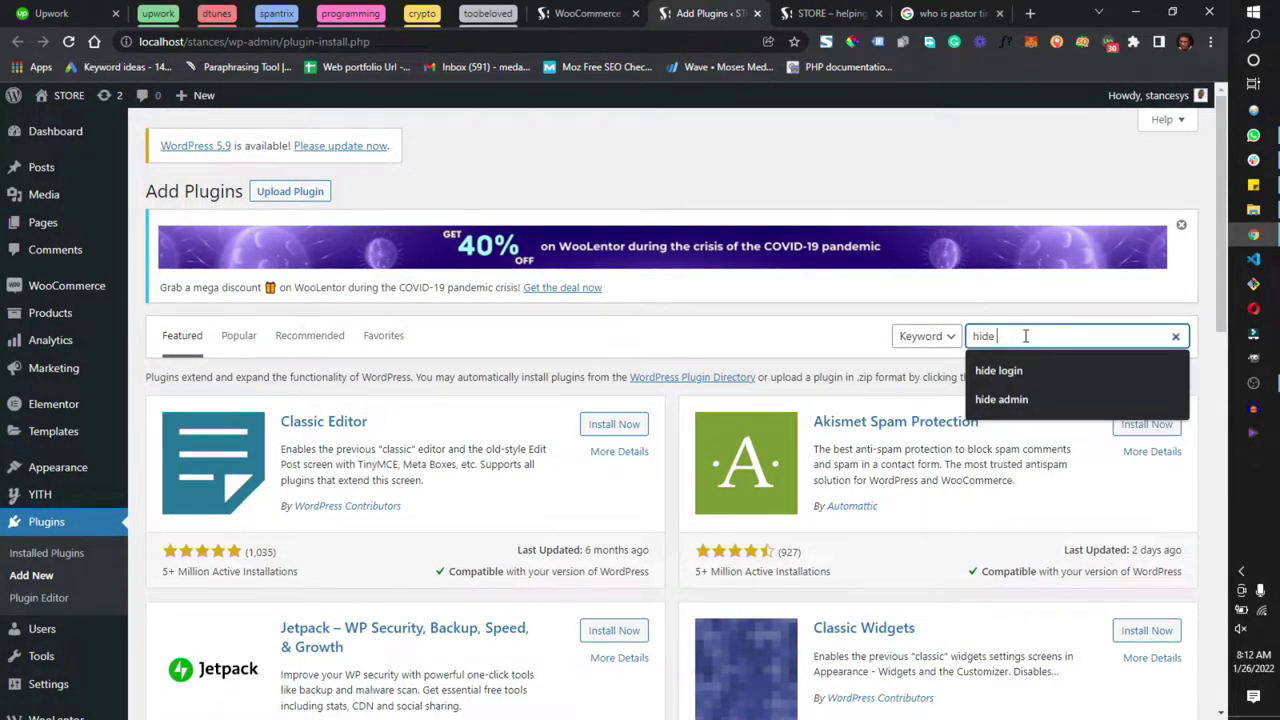
text(in)
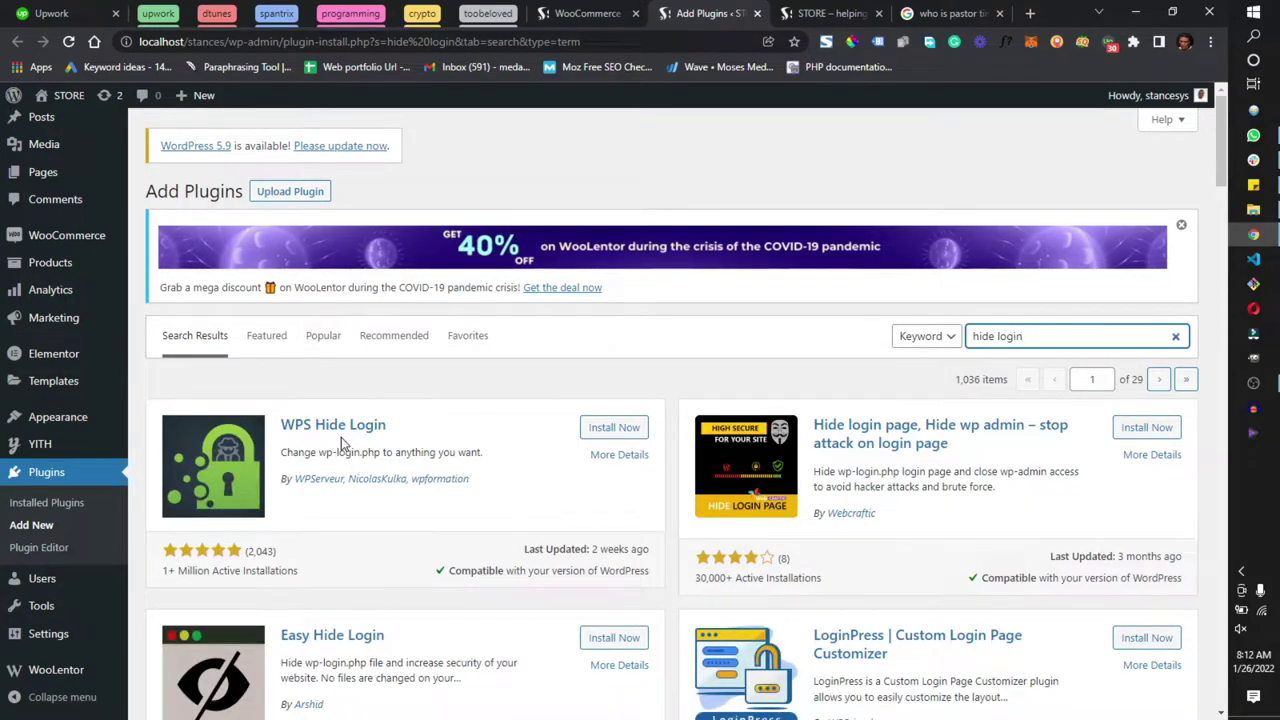
Install WPS Hide Login and LoginPress from the results, then go to Installed Plugins.
click(612, 428)
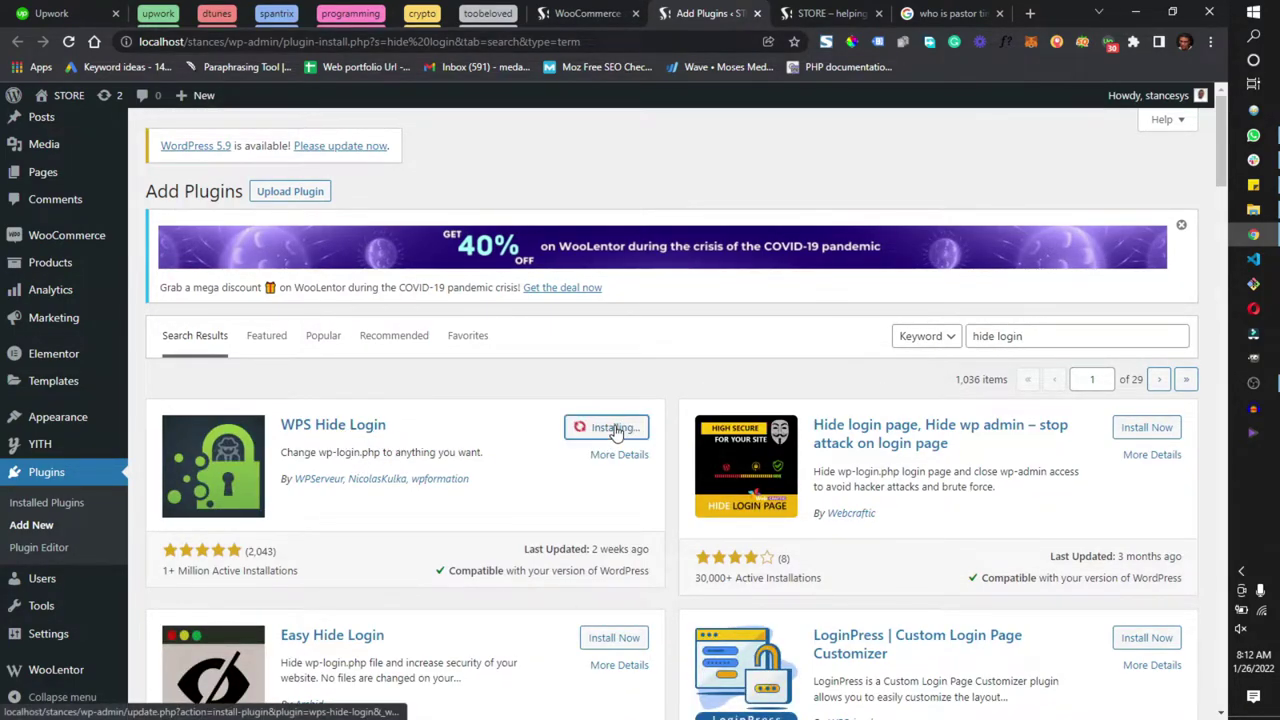
scroll(818, 430, down, 2)
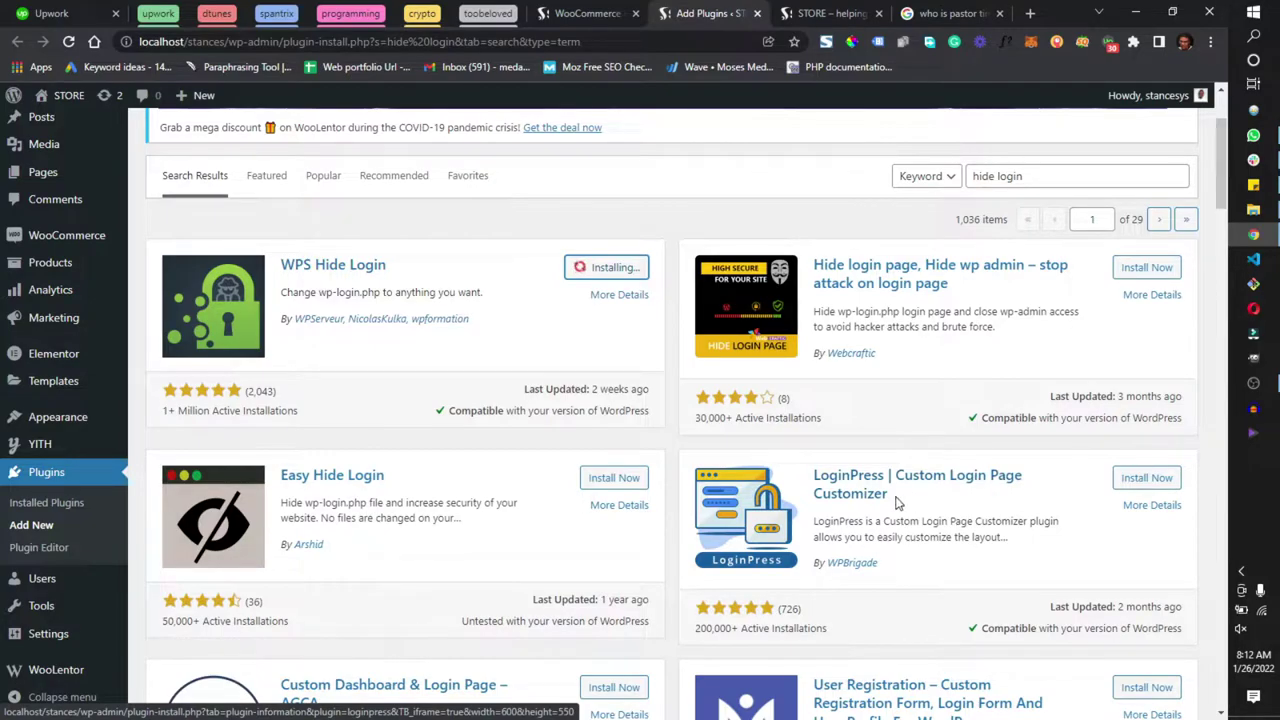
click(1160, 484)
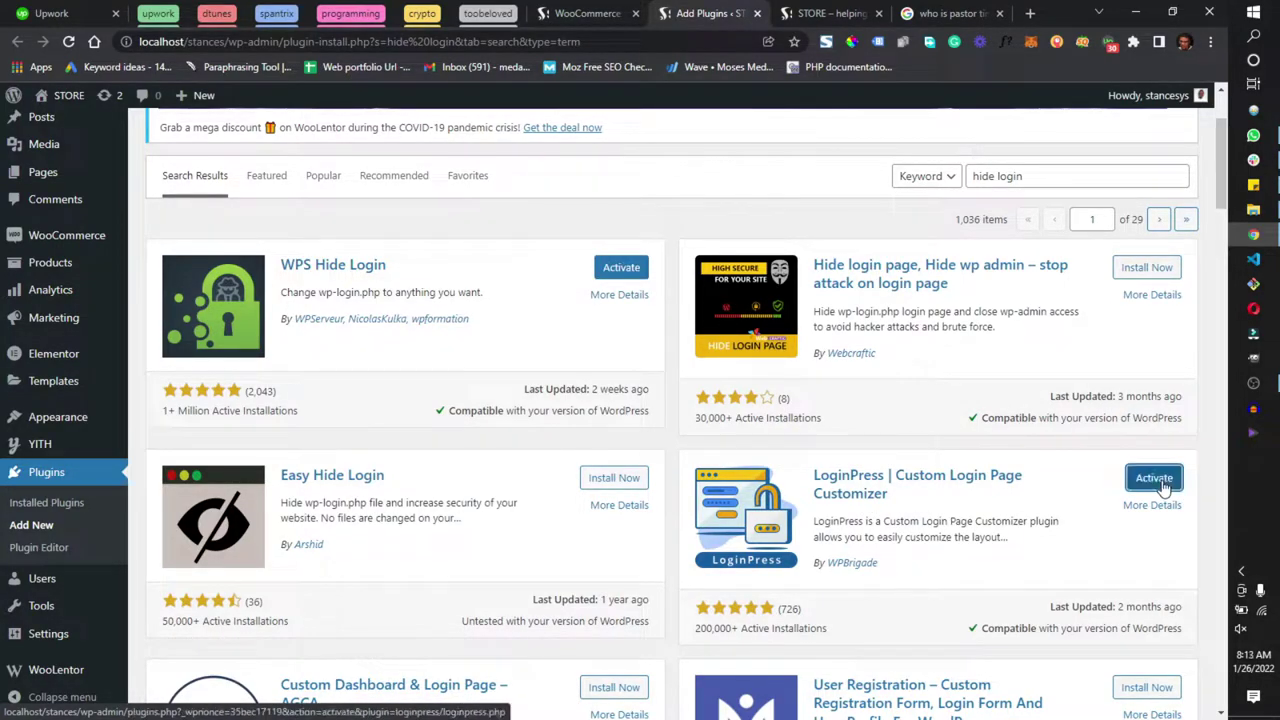
click(34, 508)
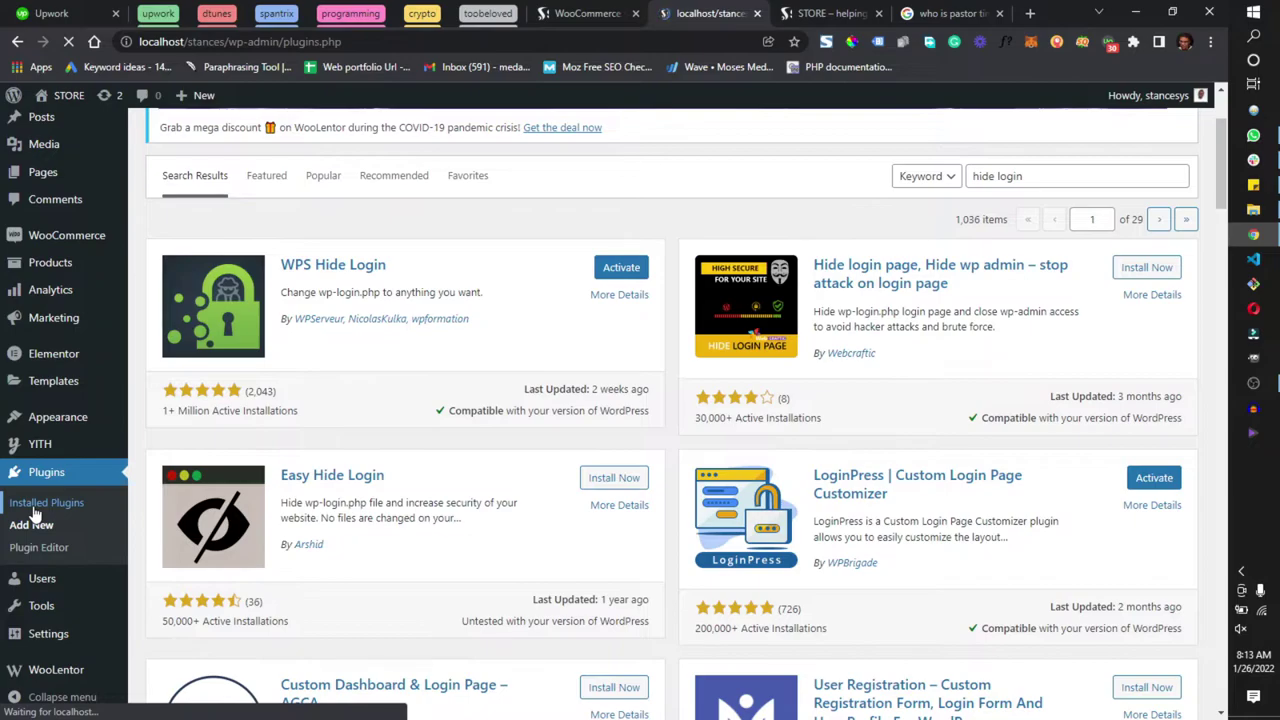
Tick LoginPress and WPS Hide Login and apply the Activate bulk action.
scroll(268, 534, down, 3)
scroll(165, 307, up, 1)
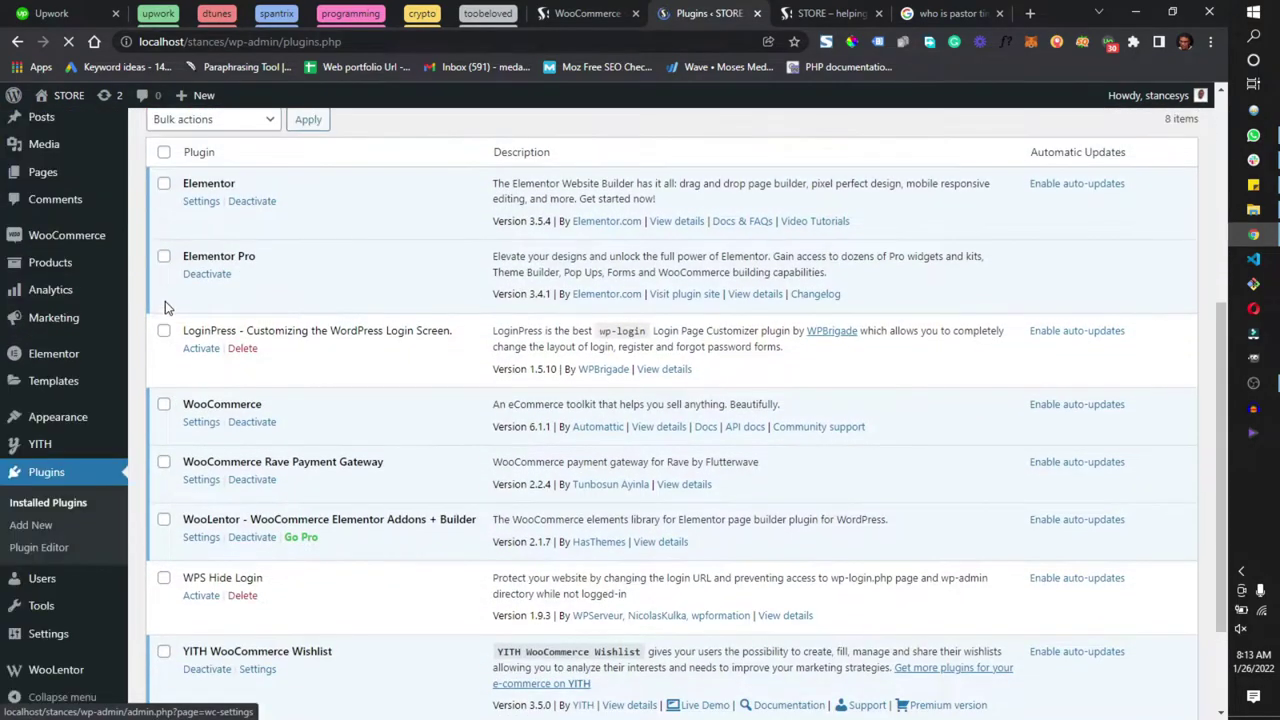
click(164, 331)
scroll(168, 440, down, 2)
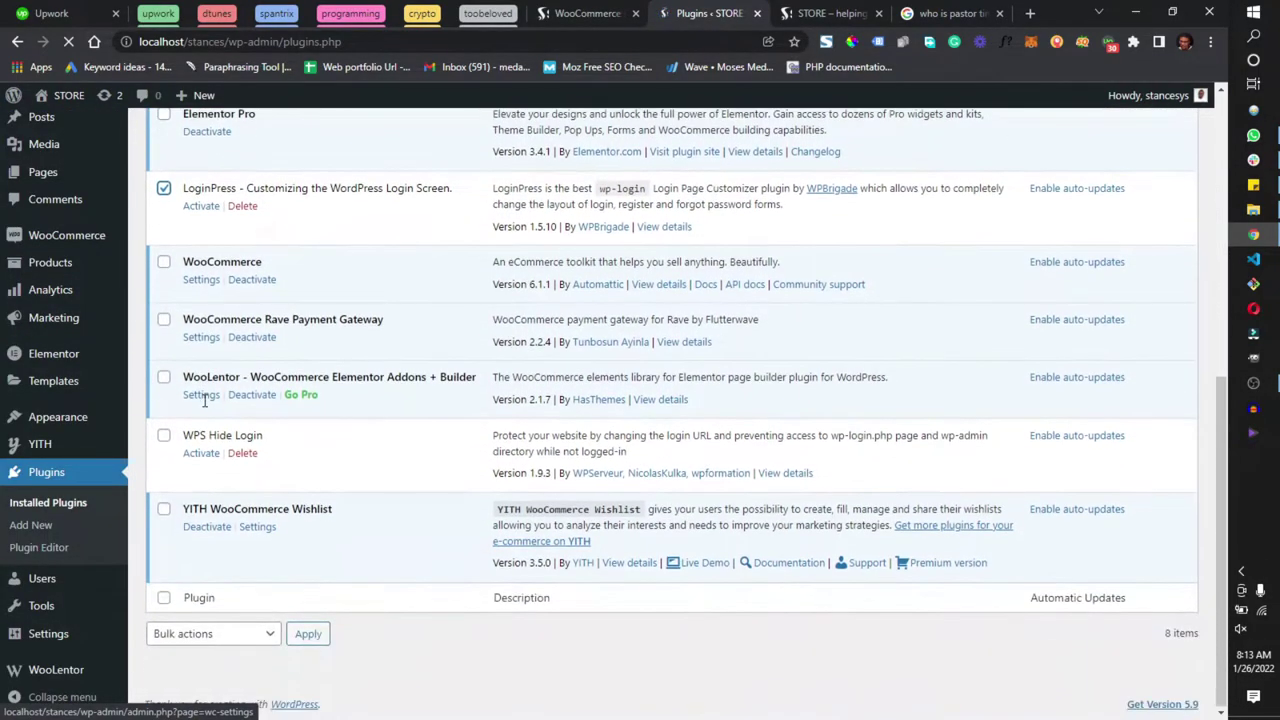
click(164, 436)
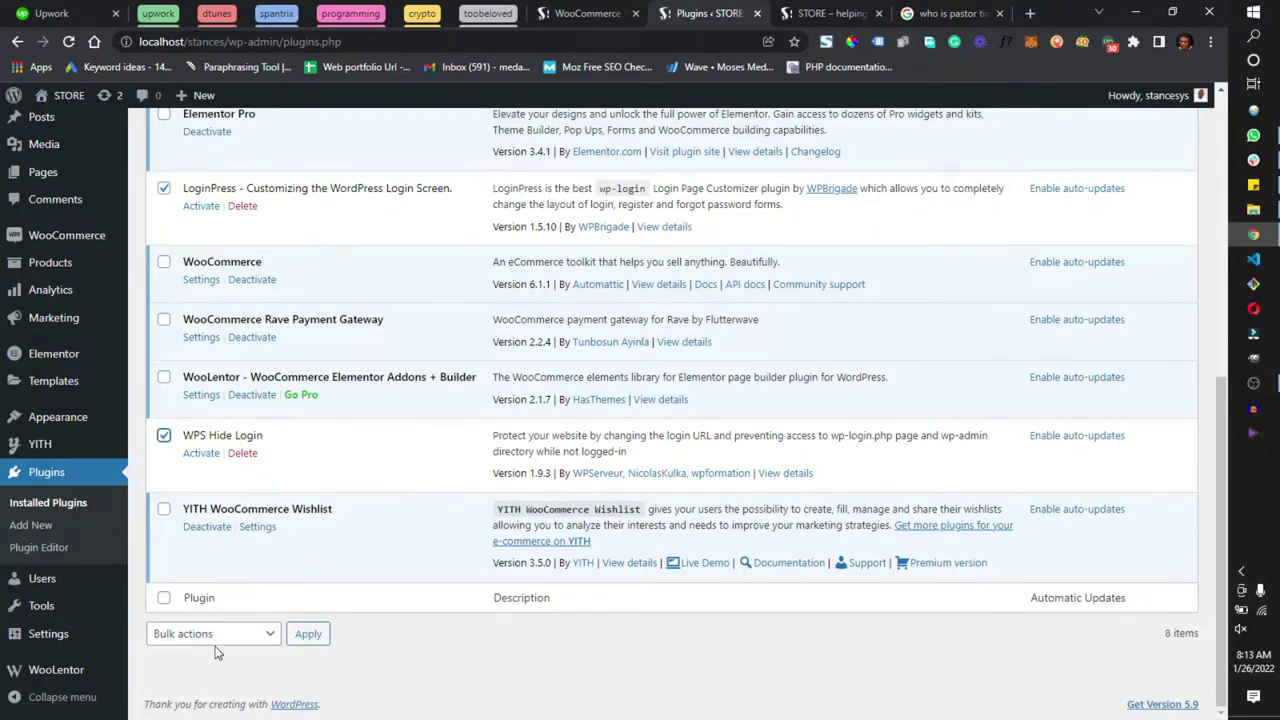
click(214, 636)
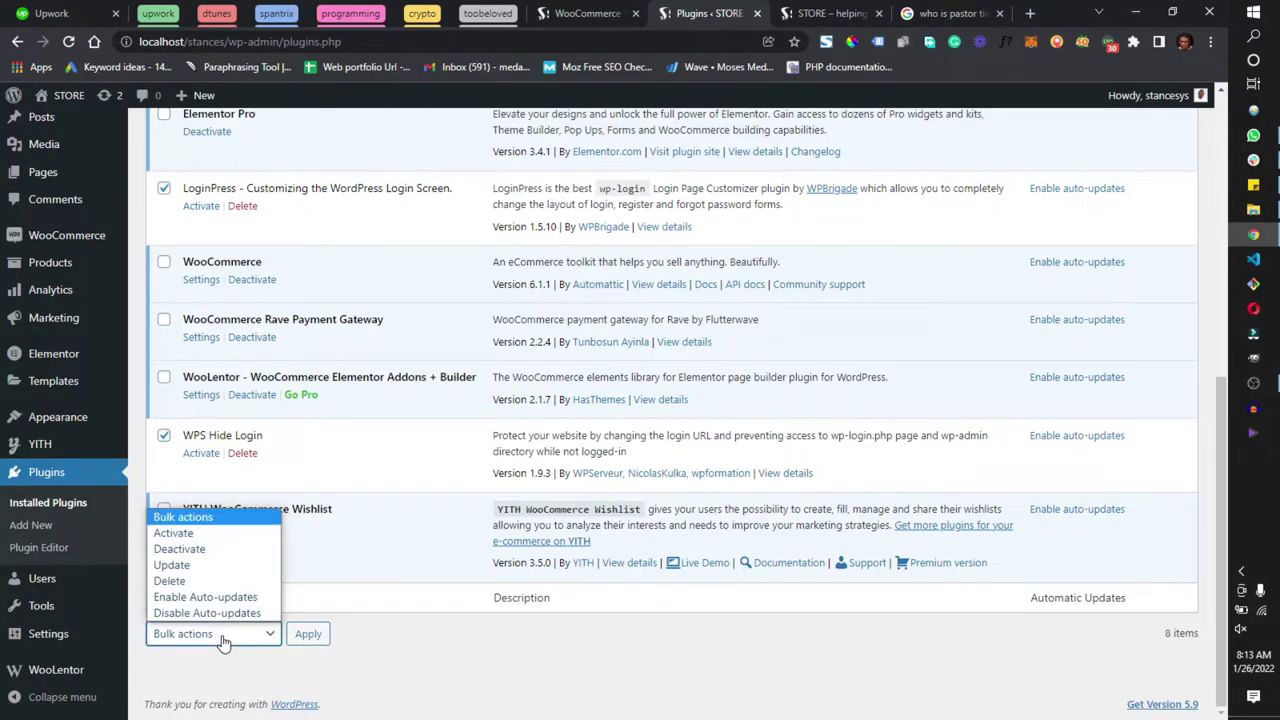
click(201, 535)
click(305, 637)
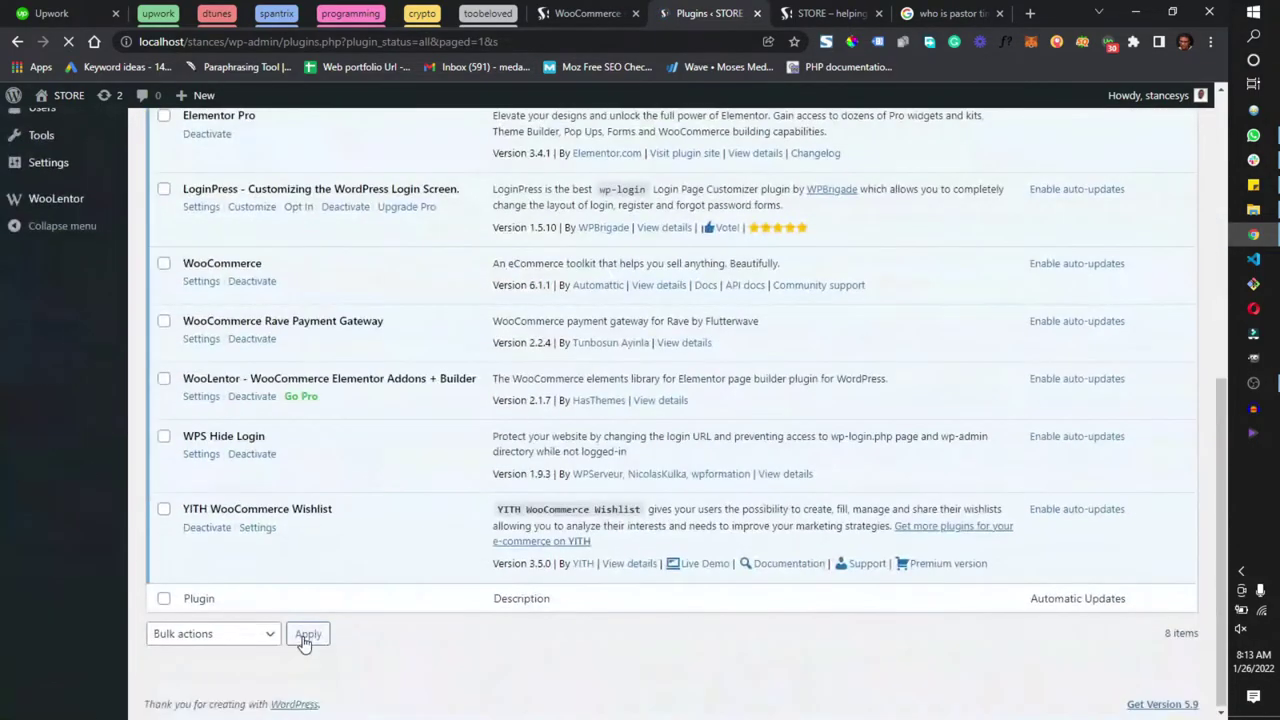
scroll(310, 600, up, 5)
Open Appearance > Customize in a new tab, then go to Settings > WPS Hide Login.
scroll(254, 540, down, 5)
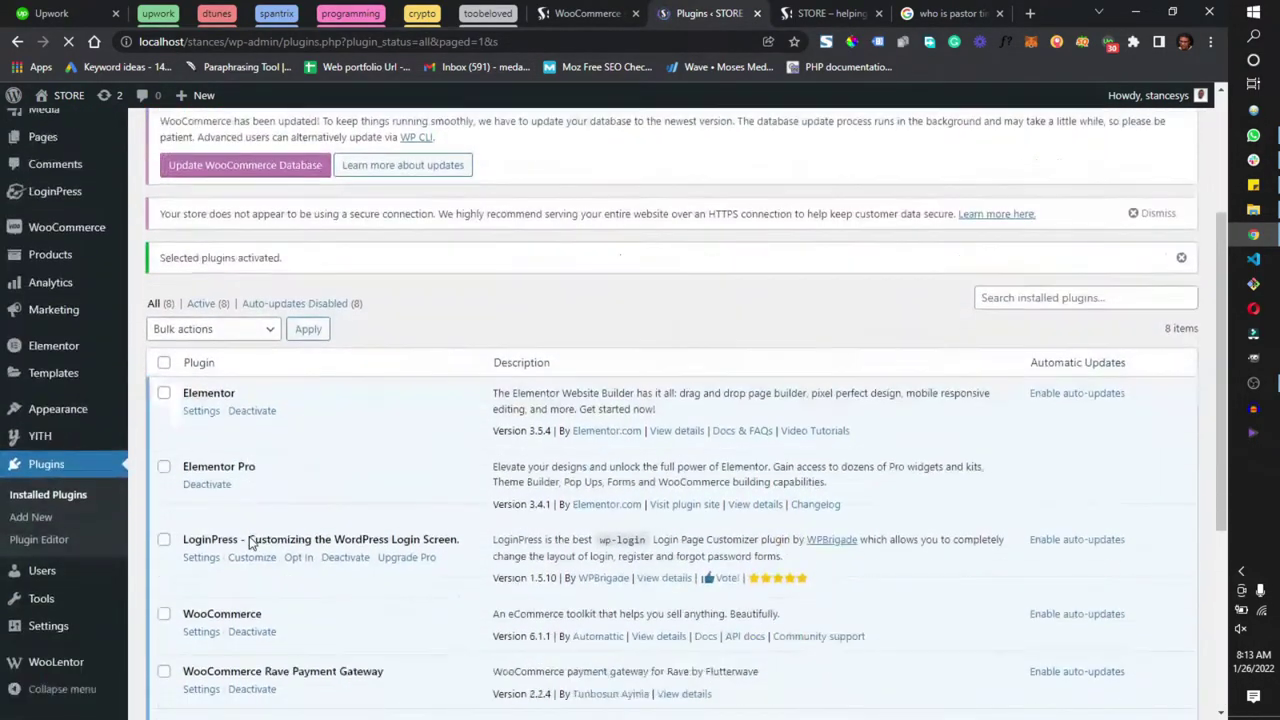
mouse_move(55, 640)
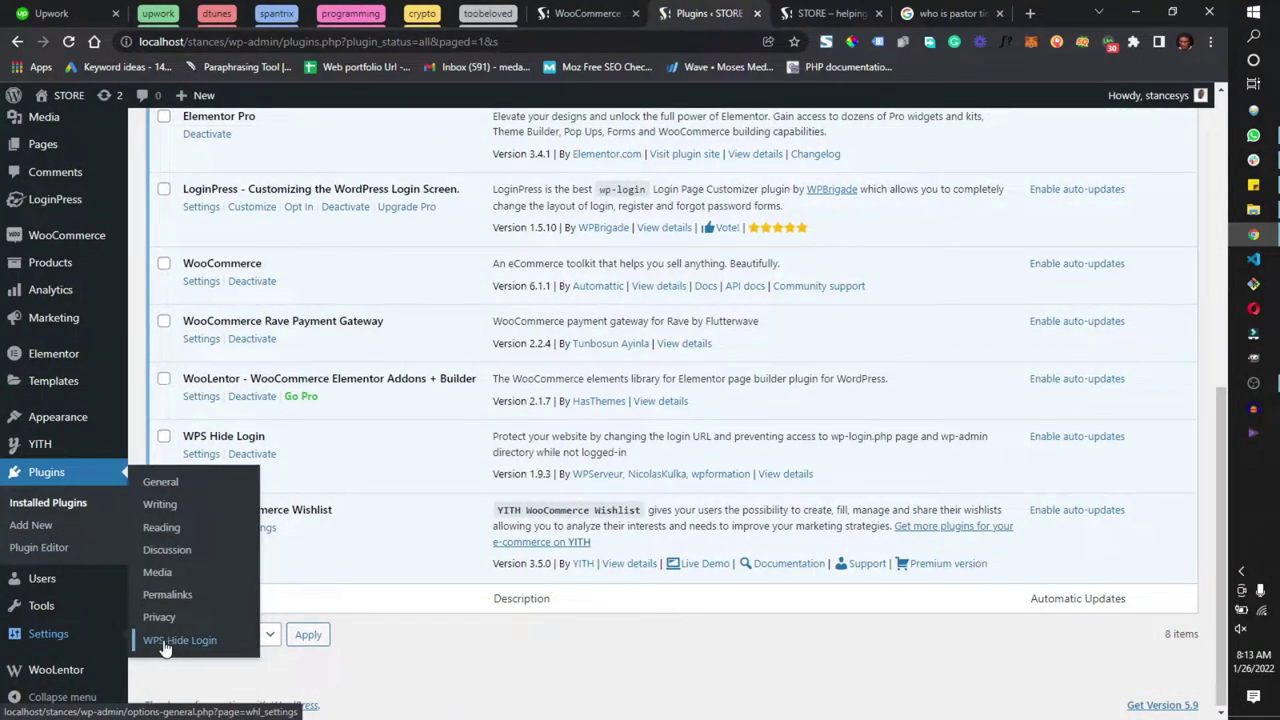
mouse_move(82, 418)
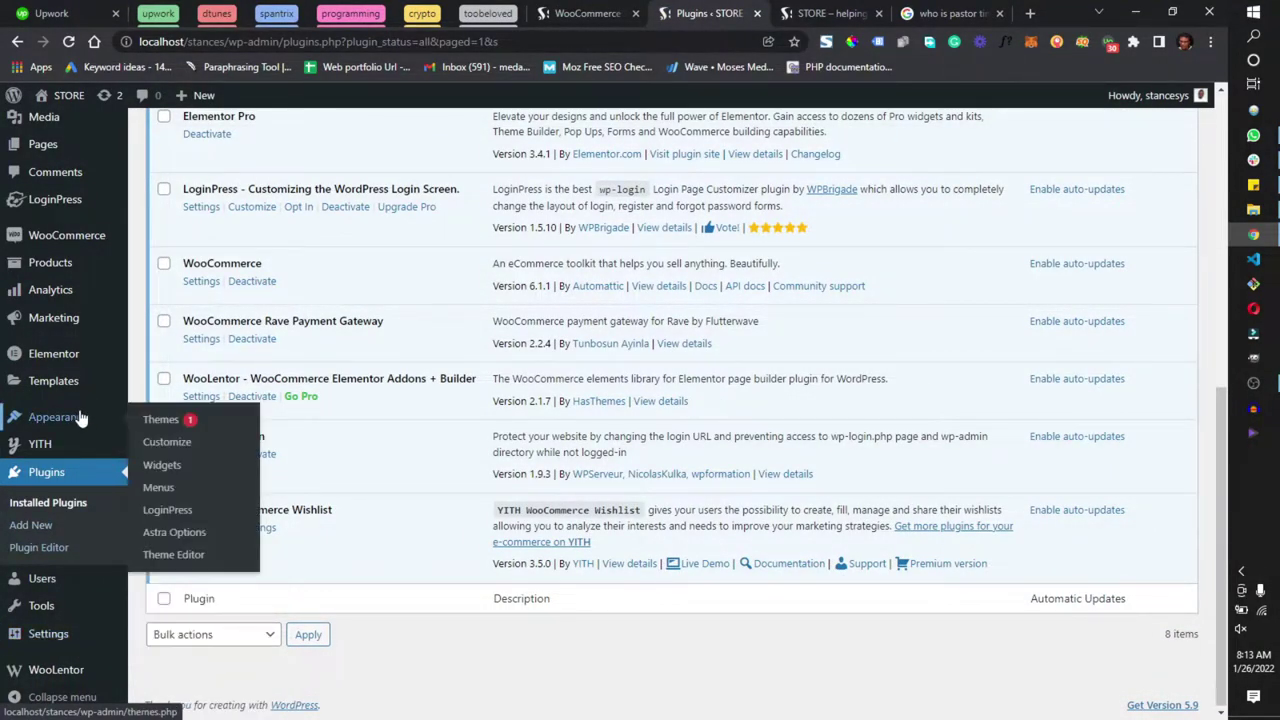
right_click(150, 442)
click(225, 453)
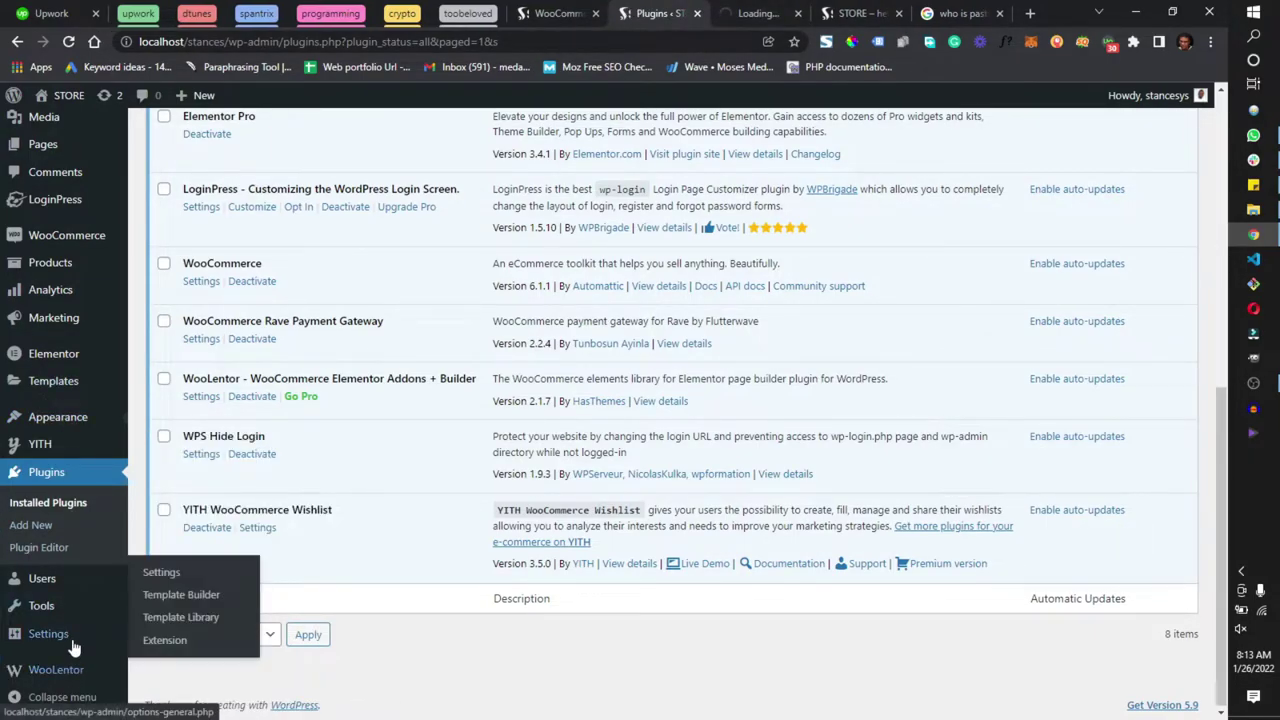
mouse_move(72, 634)
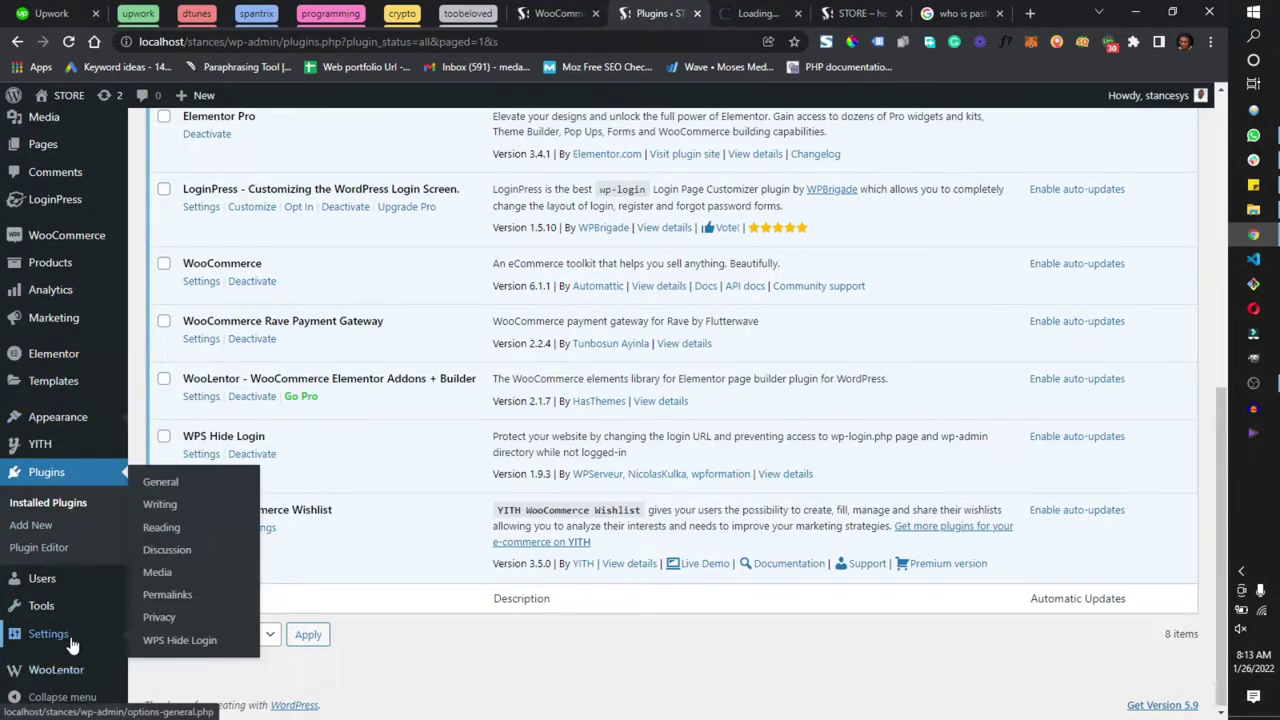
click(180, 642)
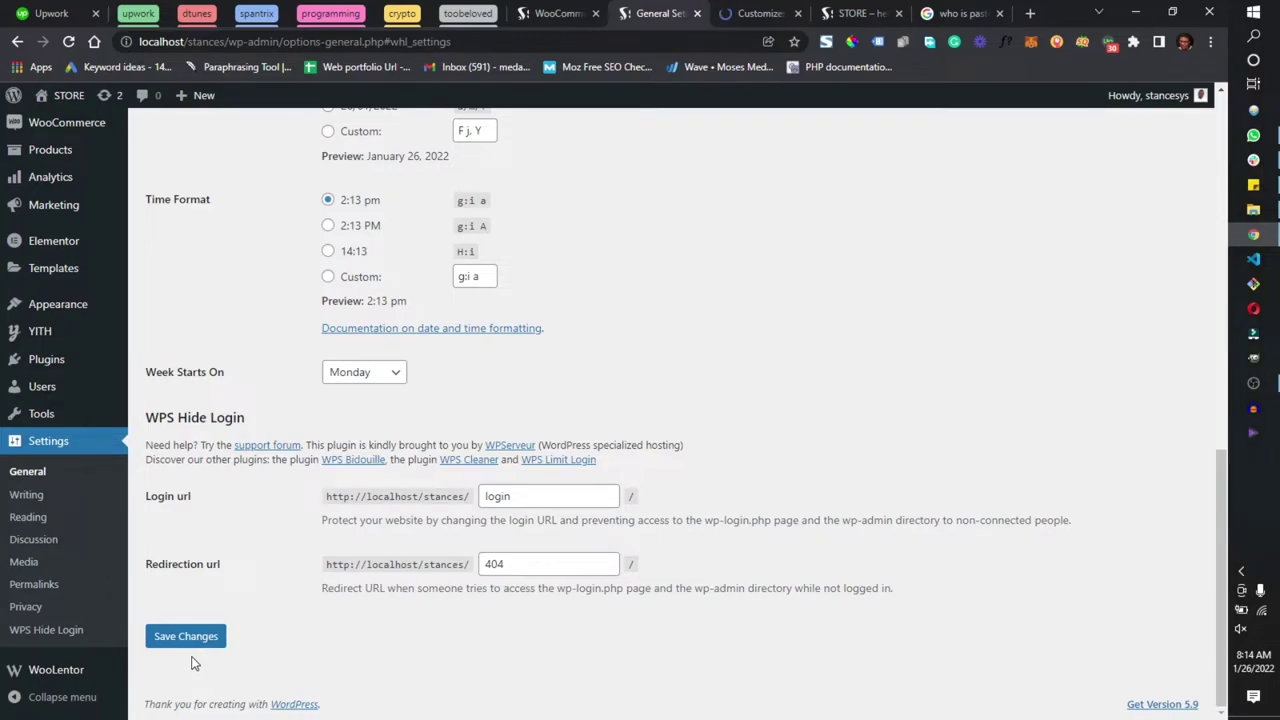
Replace the login URL with the custom slug, keep the 404 redirect, and save.
double_click(510, 495)
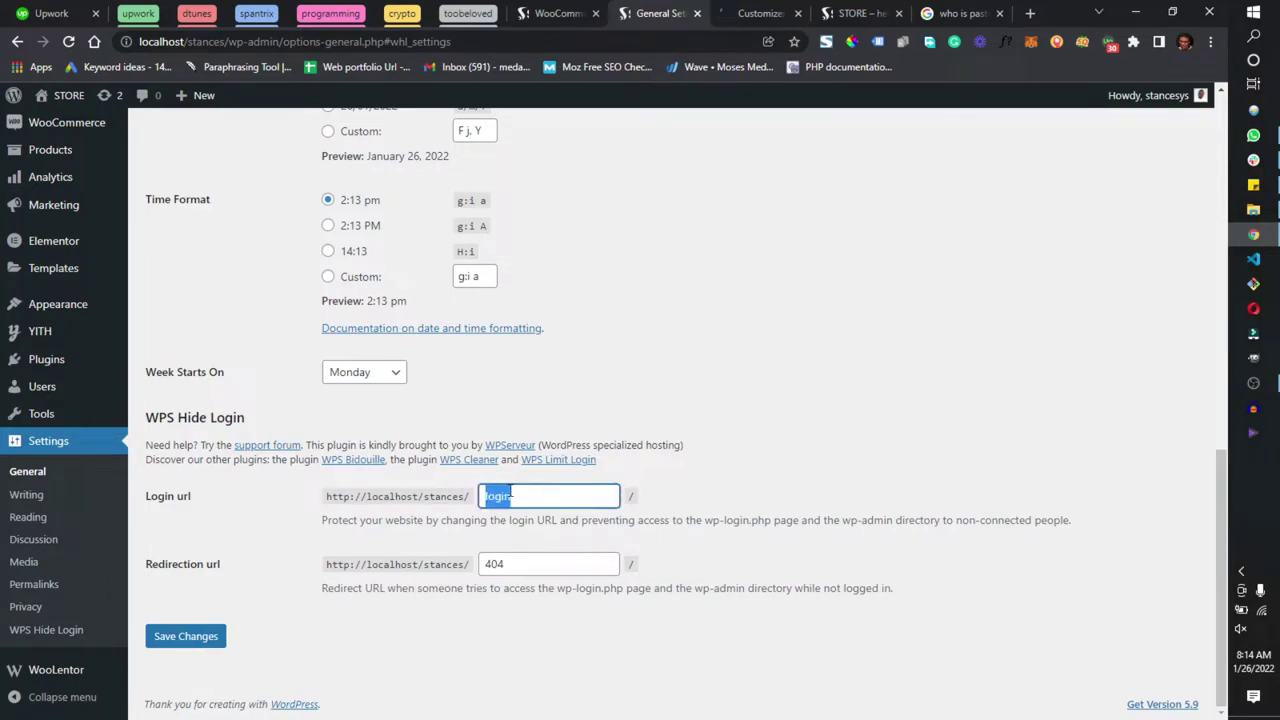
text(moses)
double_click(531, 564)
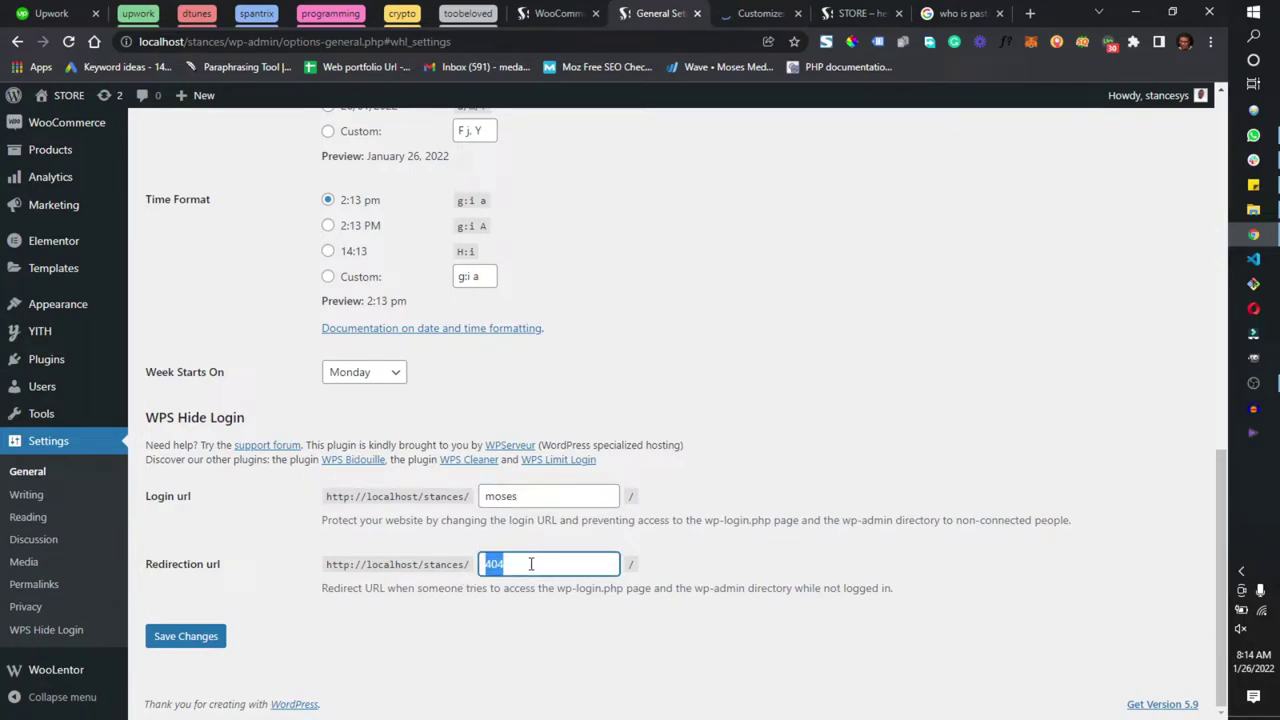
click(531, 564)
click(196, 642)
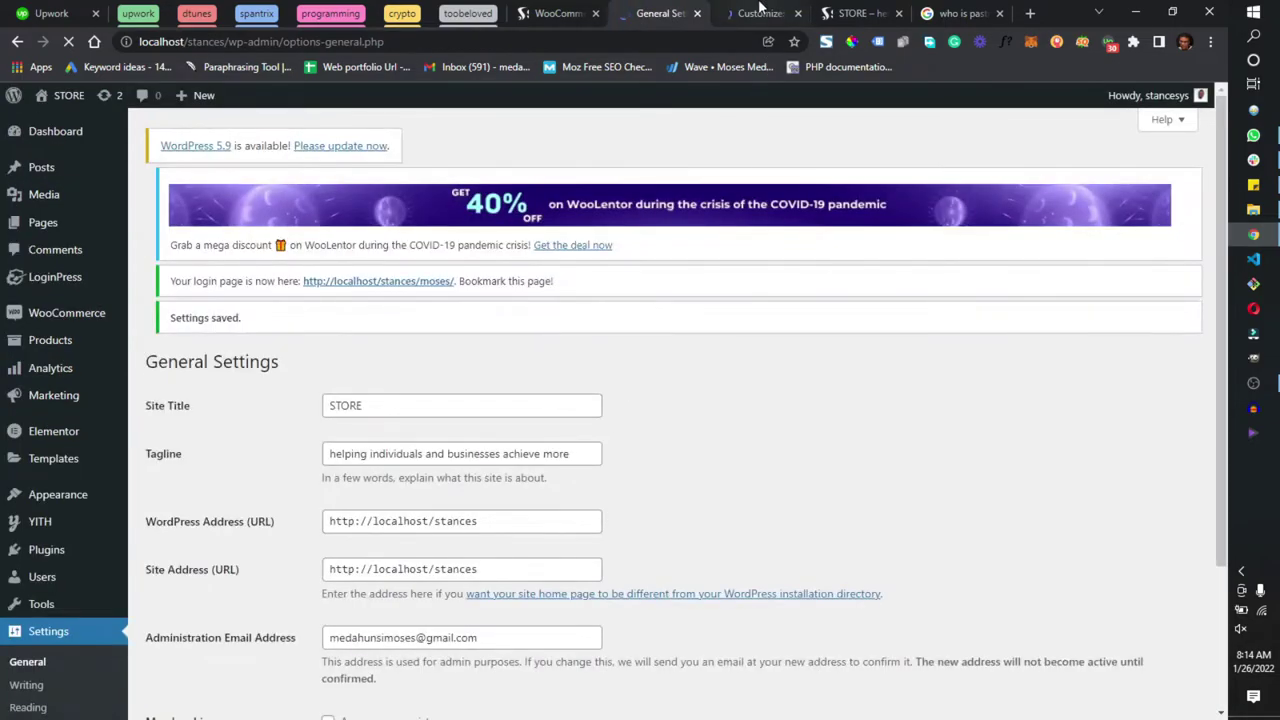
In the Customizer, turn on Disable Logo under LoginPress > Logo.
click(760, 12)
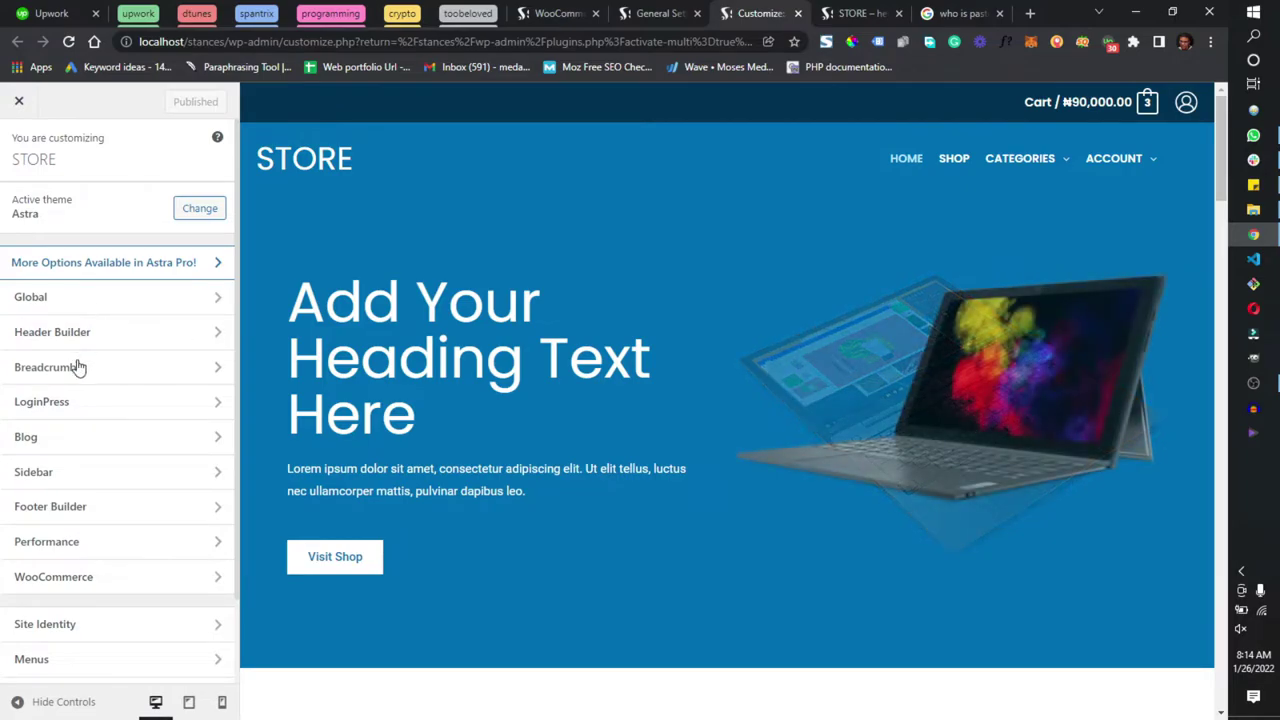
click(66, 406)
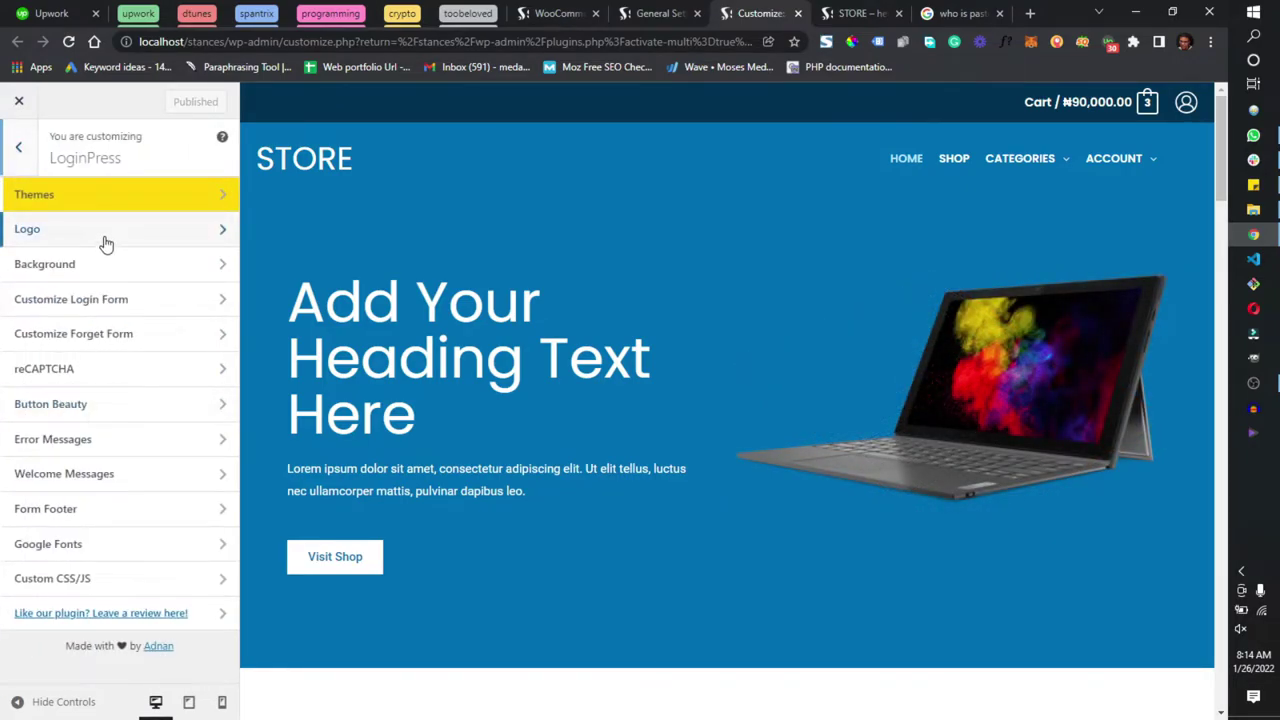
click(104, 238)
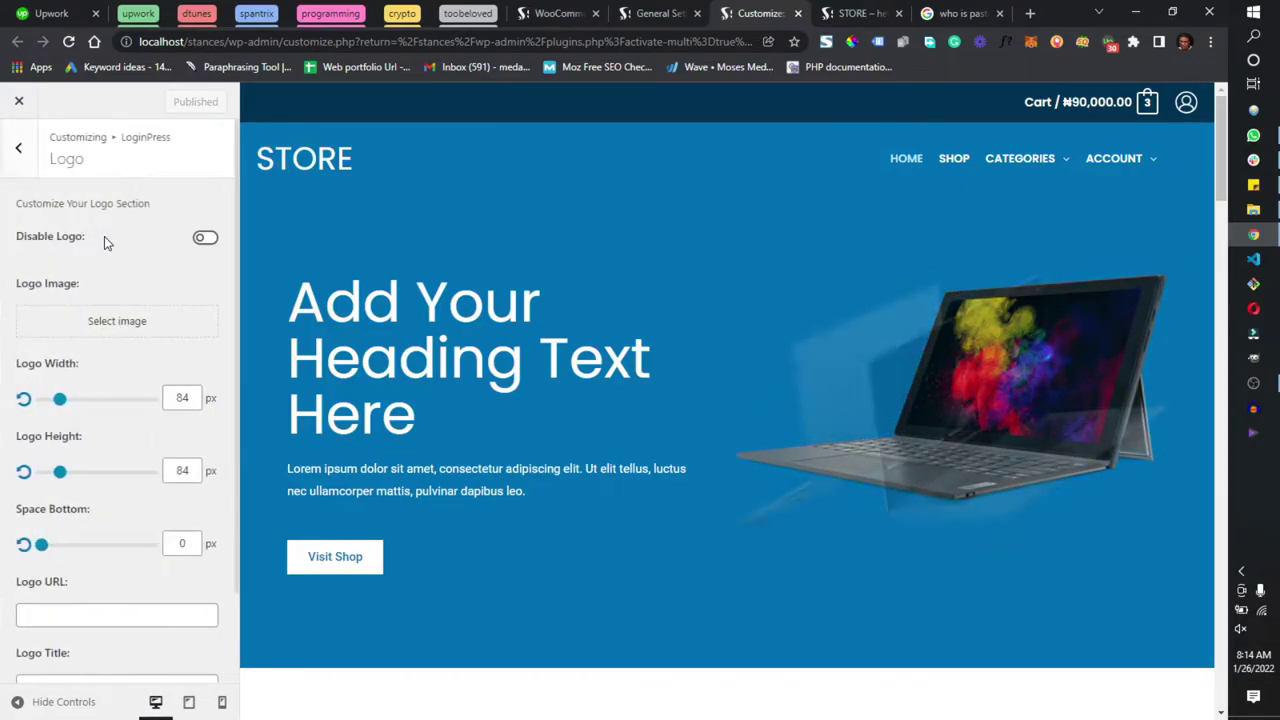
click(206, 240)
click(206, 241)
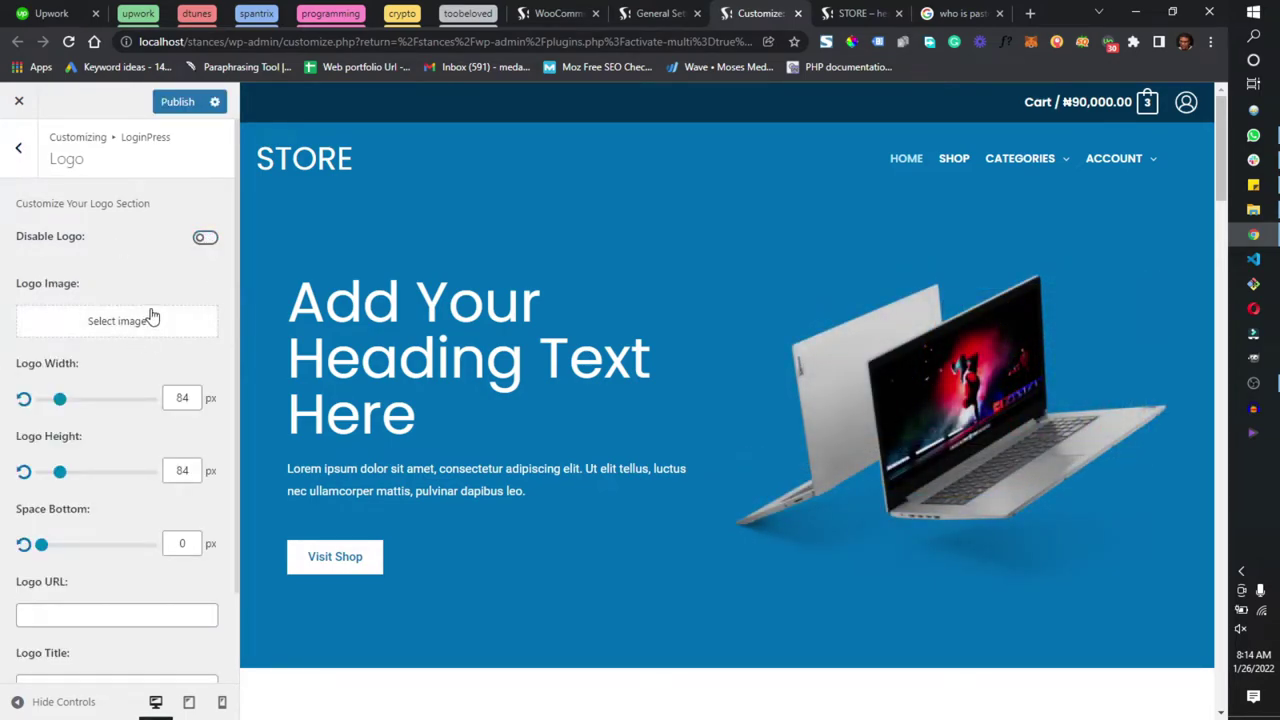
click(206, 241)
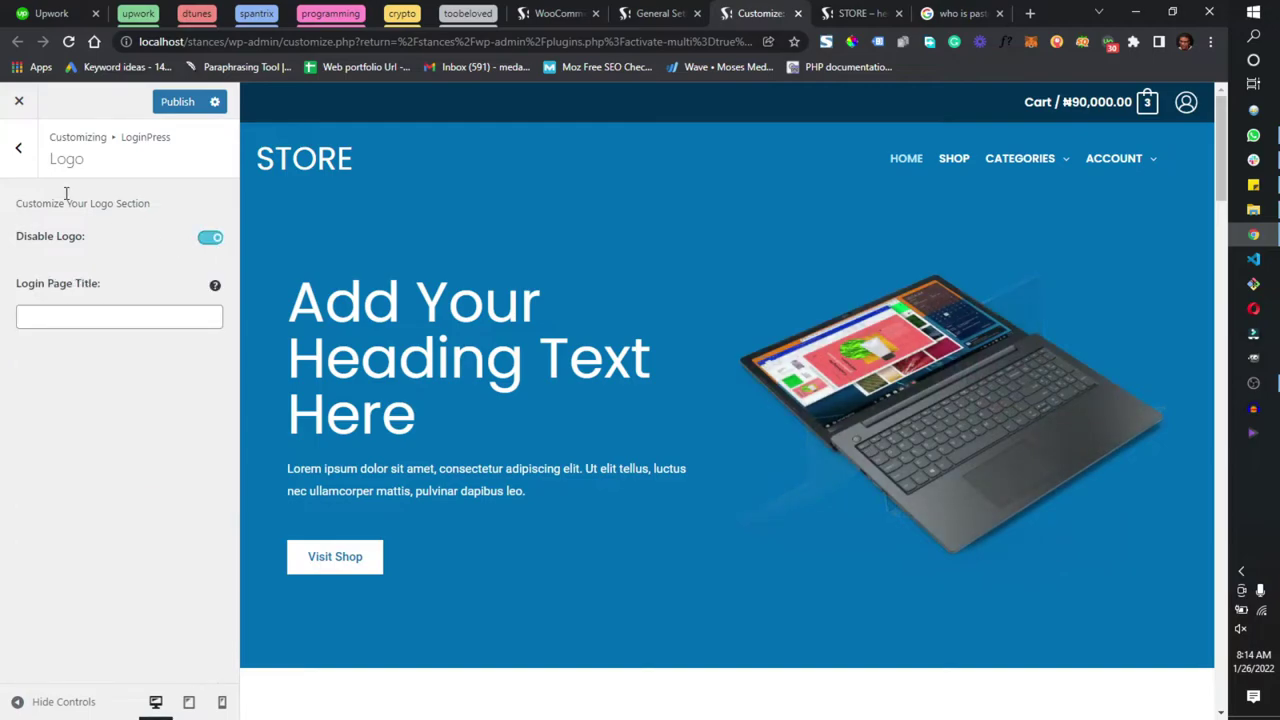
click(18, 150)
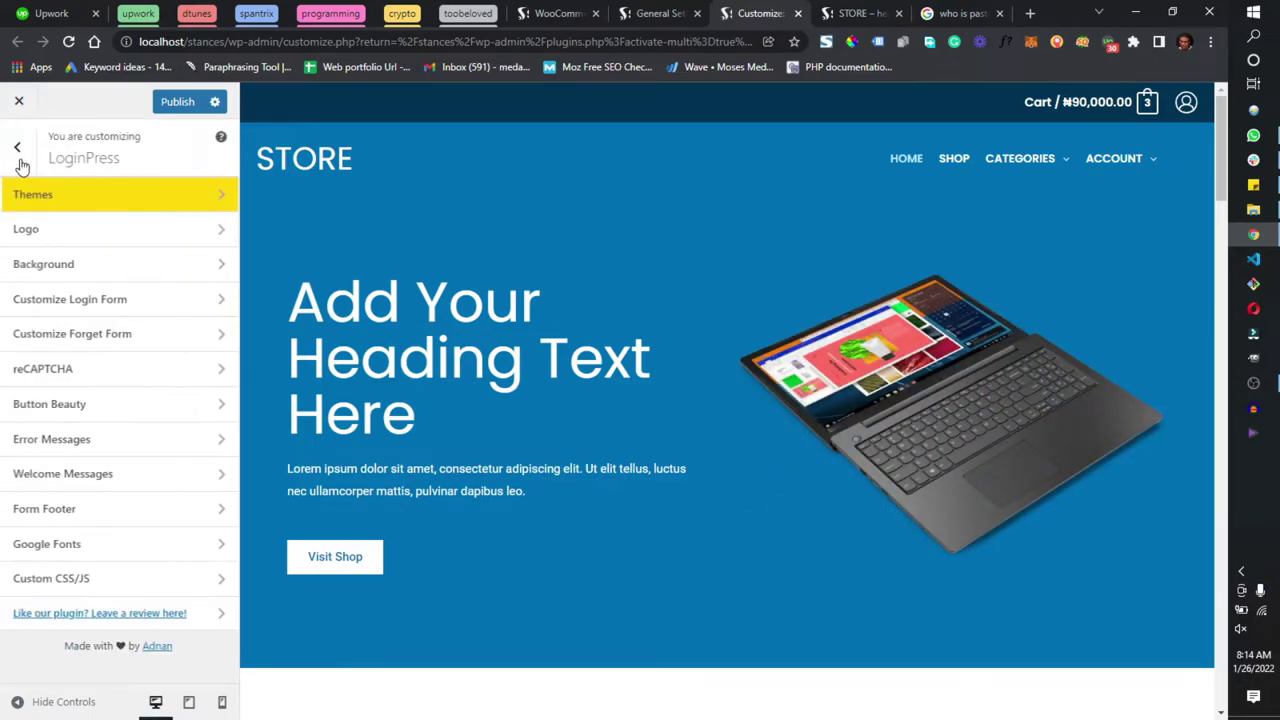
Set the grey gallery image as the login background and publish.
click(90, 268)
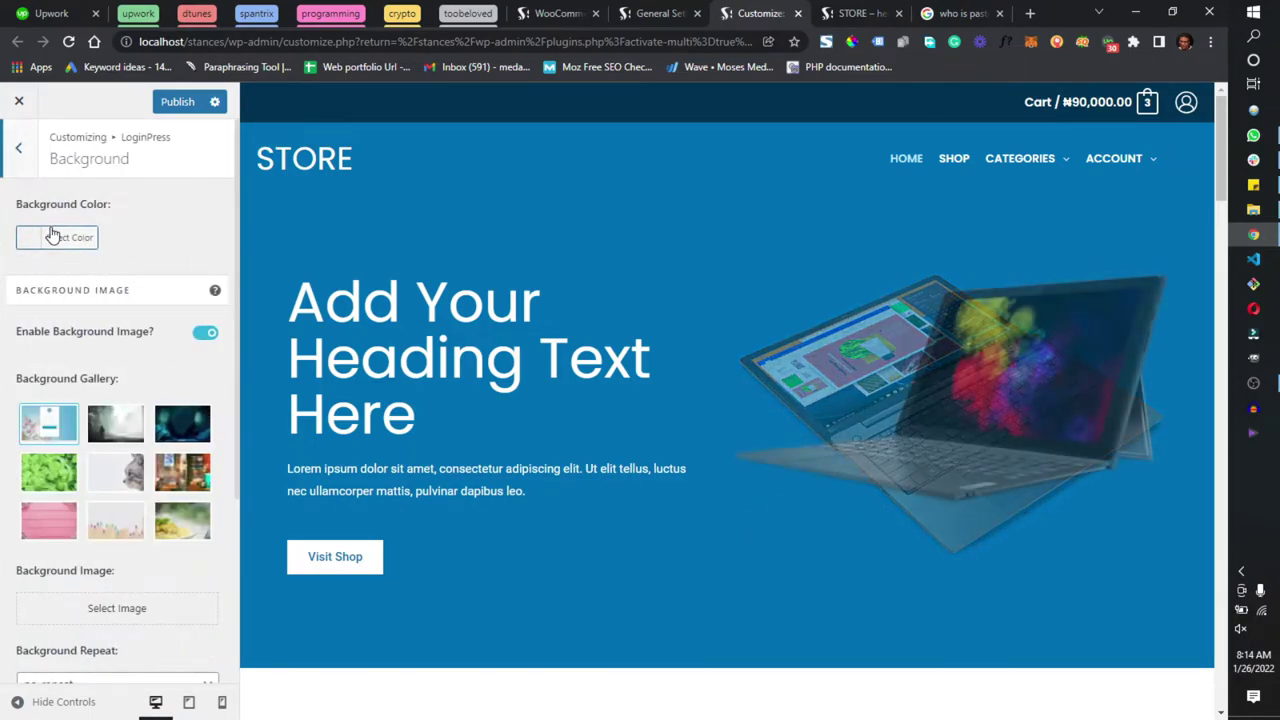
scroll(125, 527, down, 2)
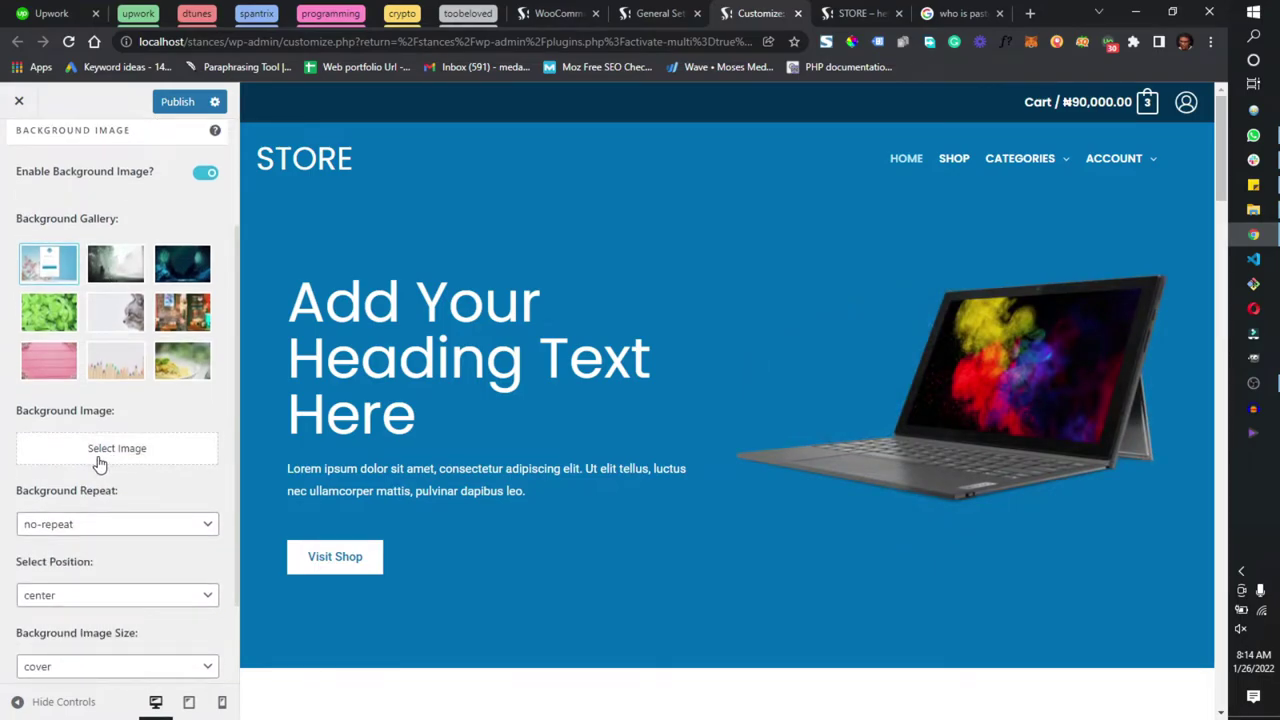
click(125, 320)
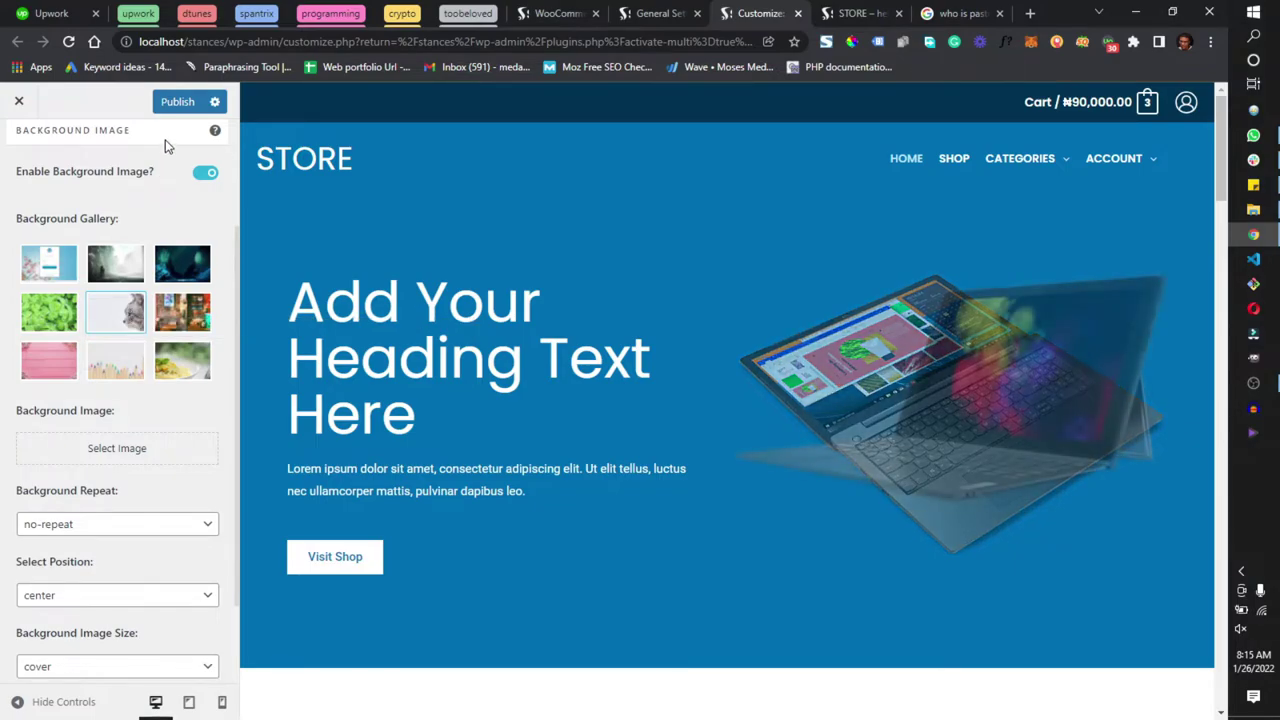
click(178, 102)
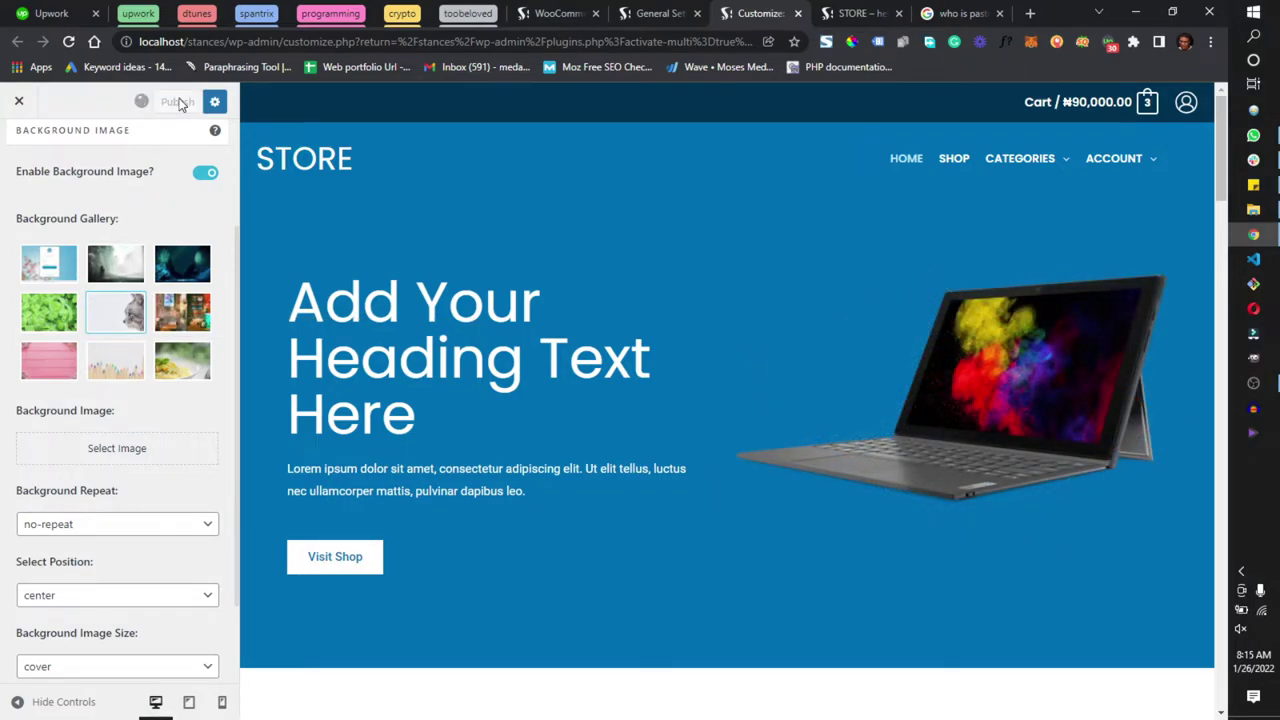
click(640, 12)
Log out using the Howdy account menu.
mouse_move(1150, 96)
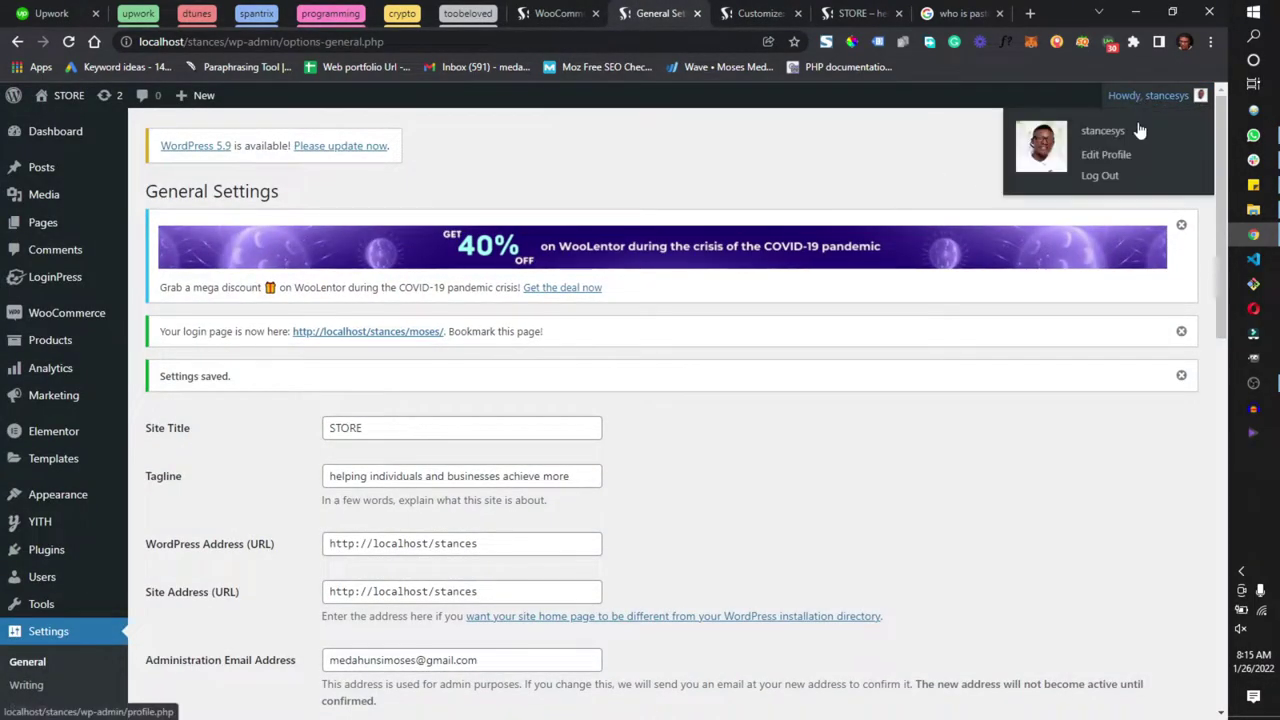
click(1108, 175)
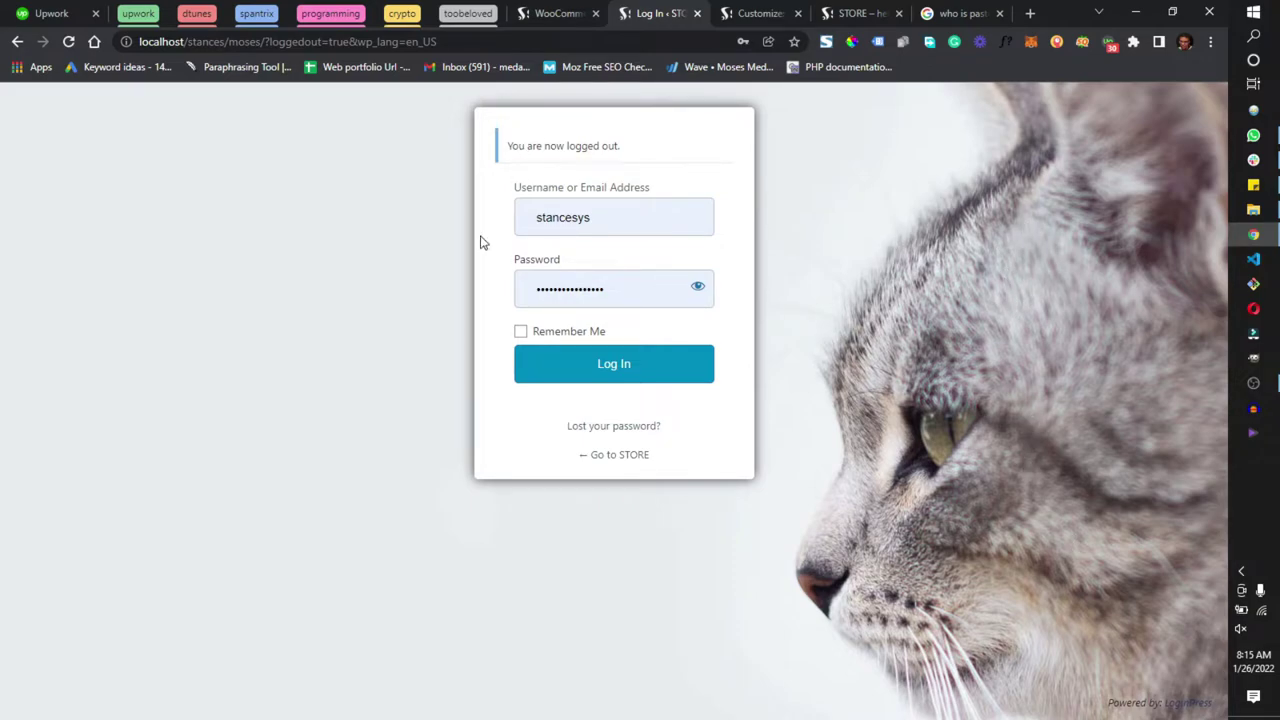
Replace the address path with /wp-admin and load it.
click(257, 45)
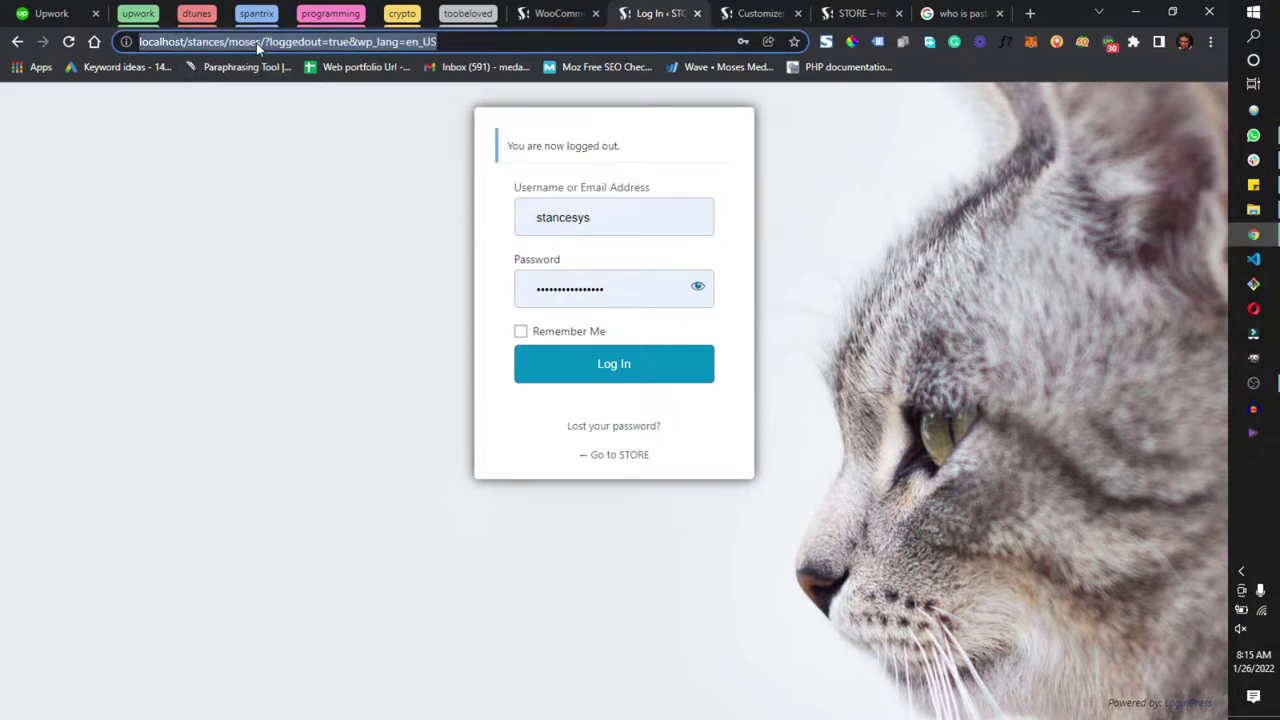
text(localho)
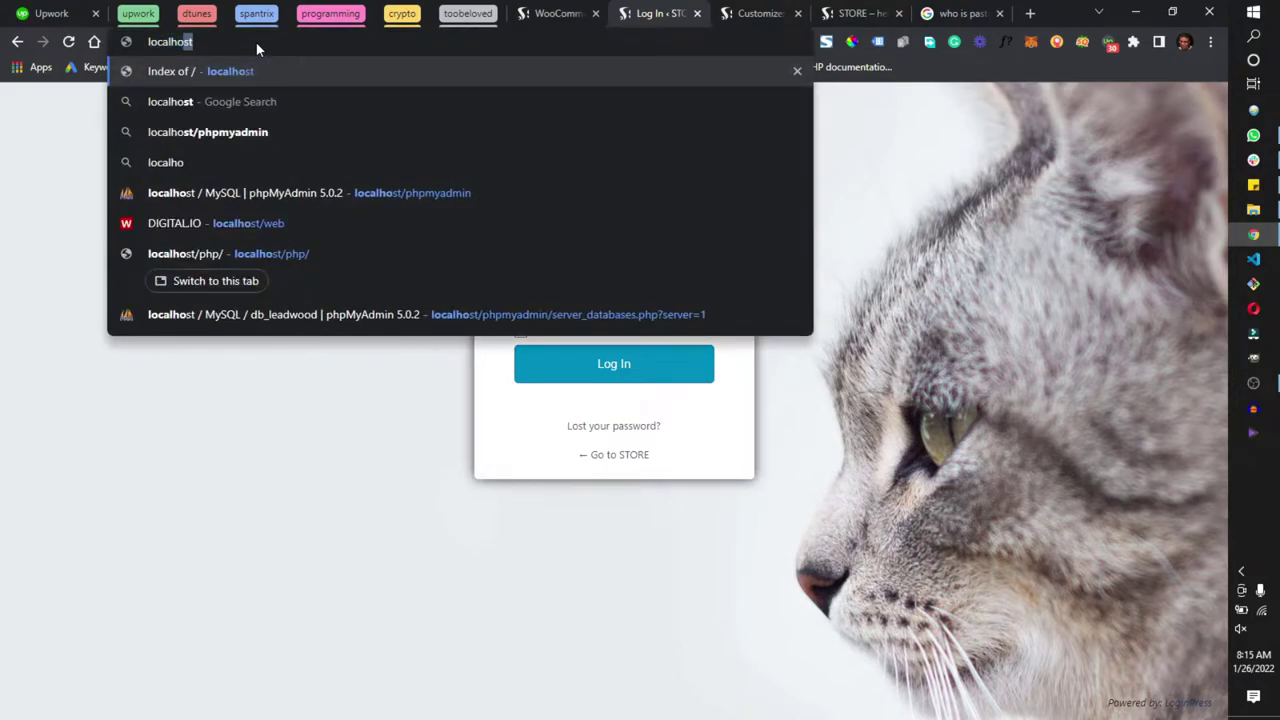
text(st/)
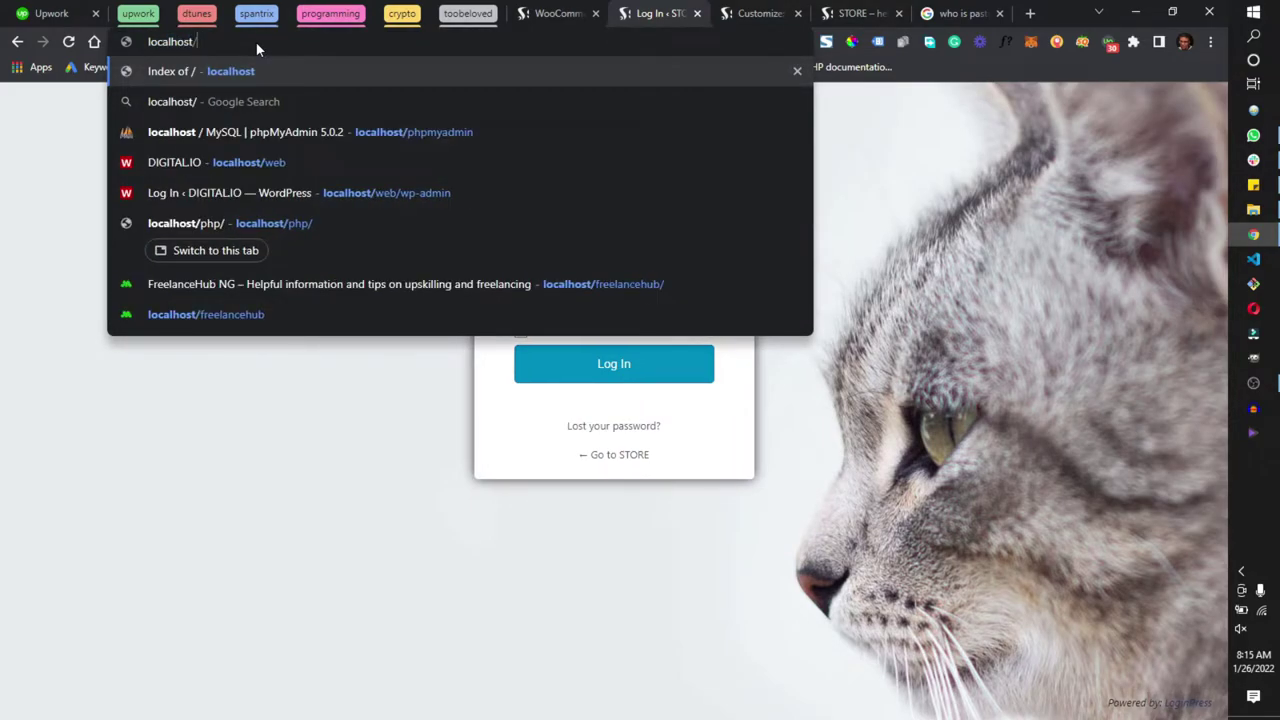
key(BackSpace)
key(shift+Left)
key(shift+Left)
key(shift+Left)
key(shift+Left)
key(shift+Left)
key(shift+Left)
key(shift+Left)
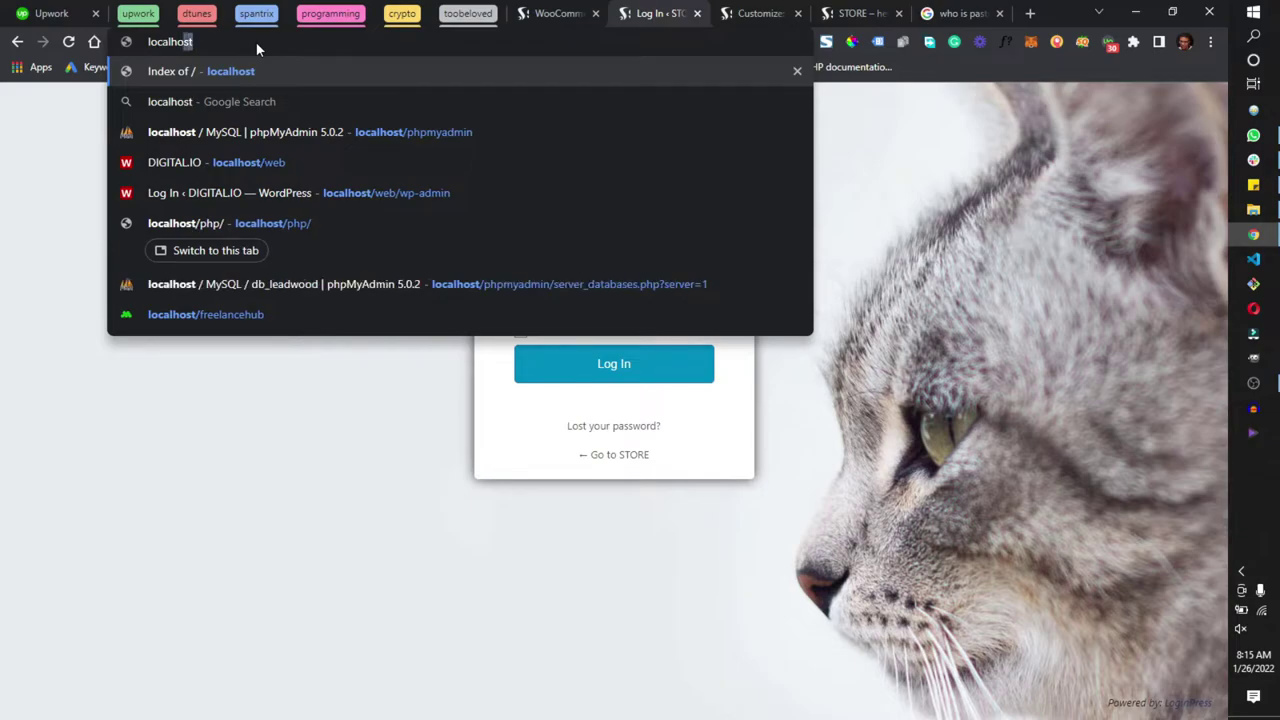
key(ctrl+z)
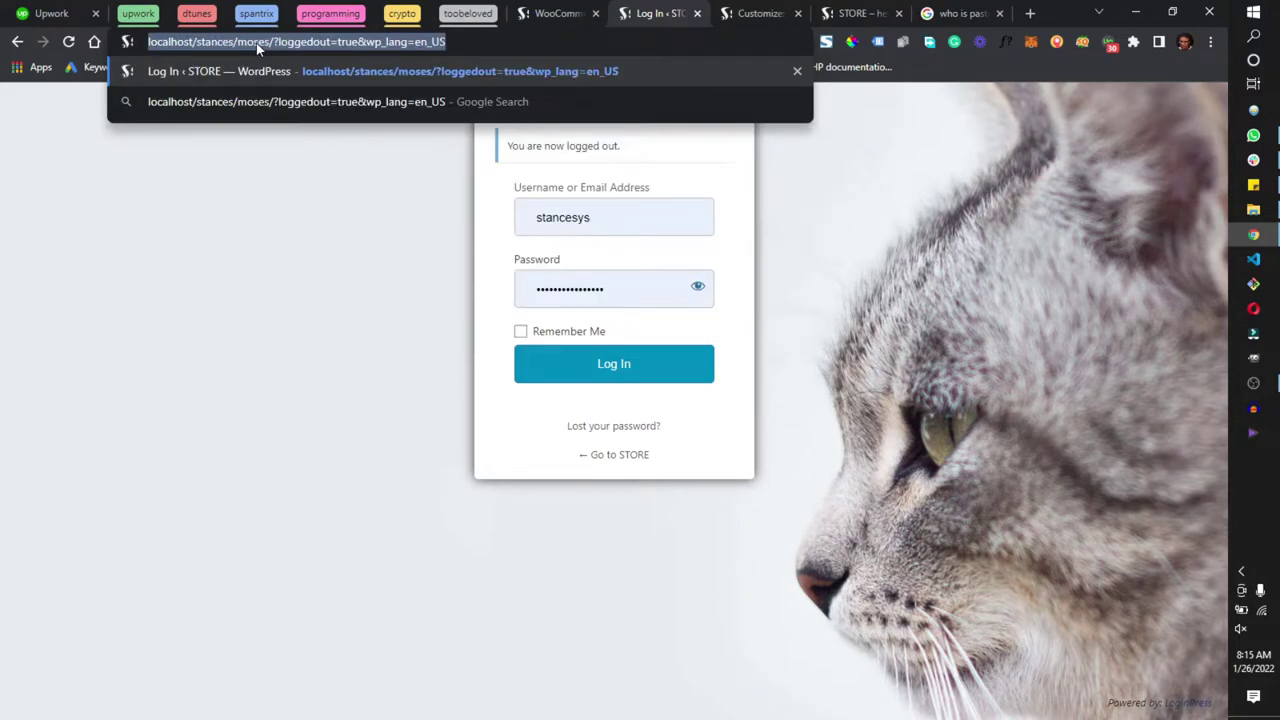
click(258, 47)
drag(233, 41, 476, 34)
text(/wp)
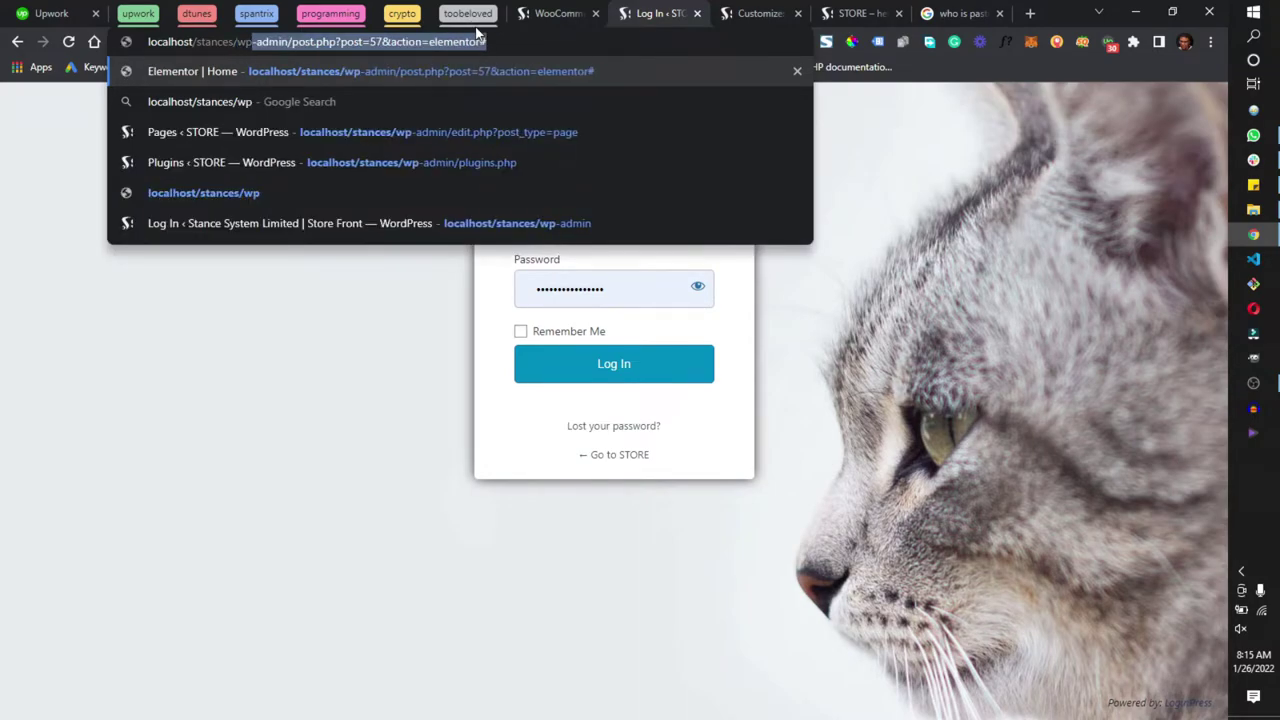
text(-admin)
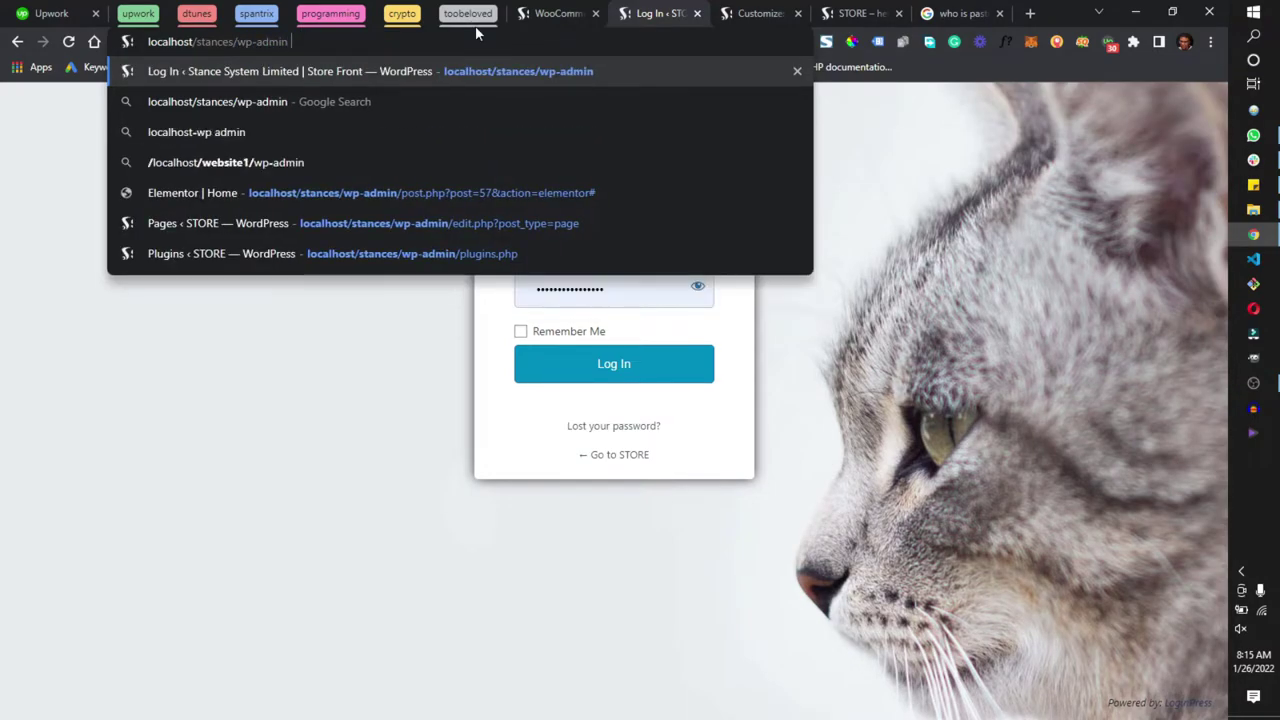
key(Return)
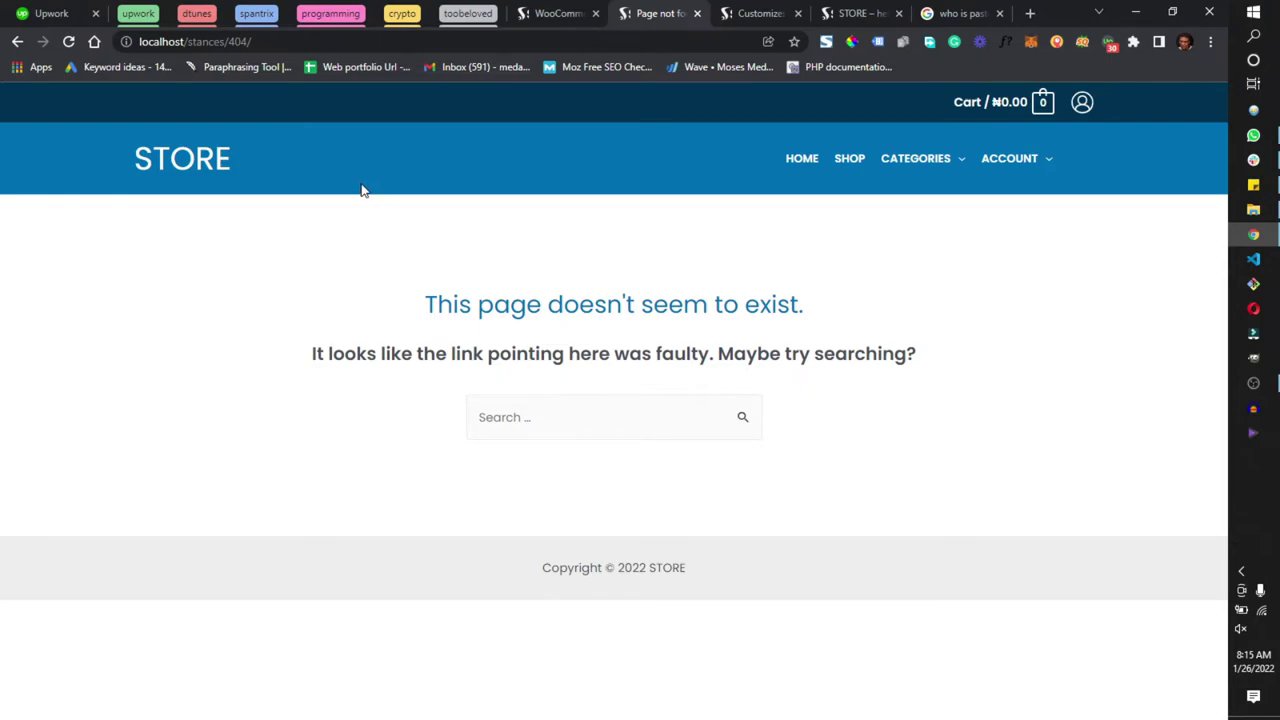
Replace 404 in the address with the custom login slug and load it.
double_click(240, 42)
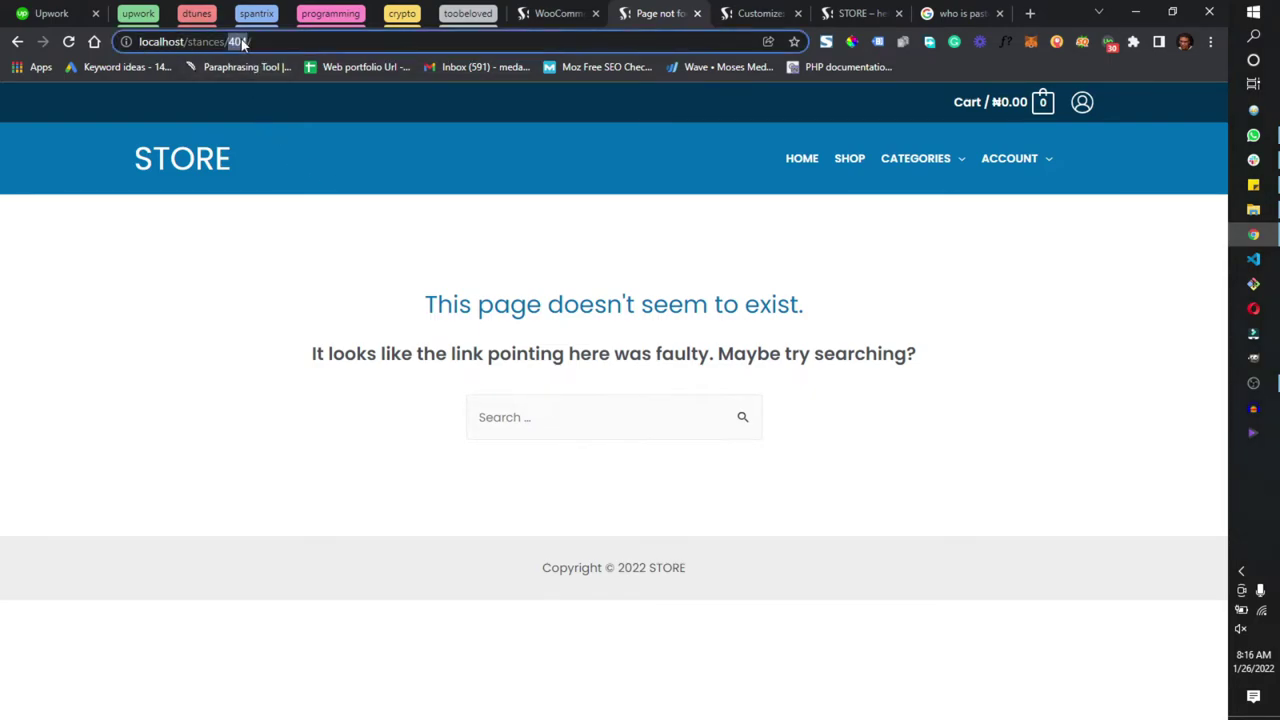
text(moses)
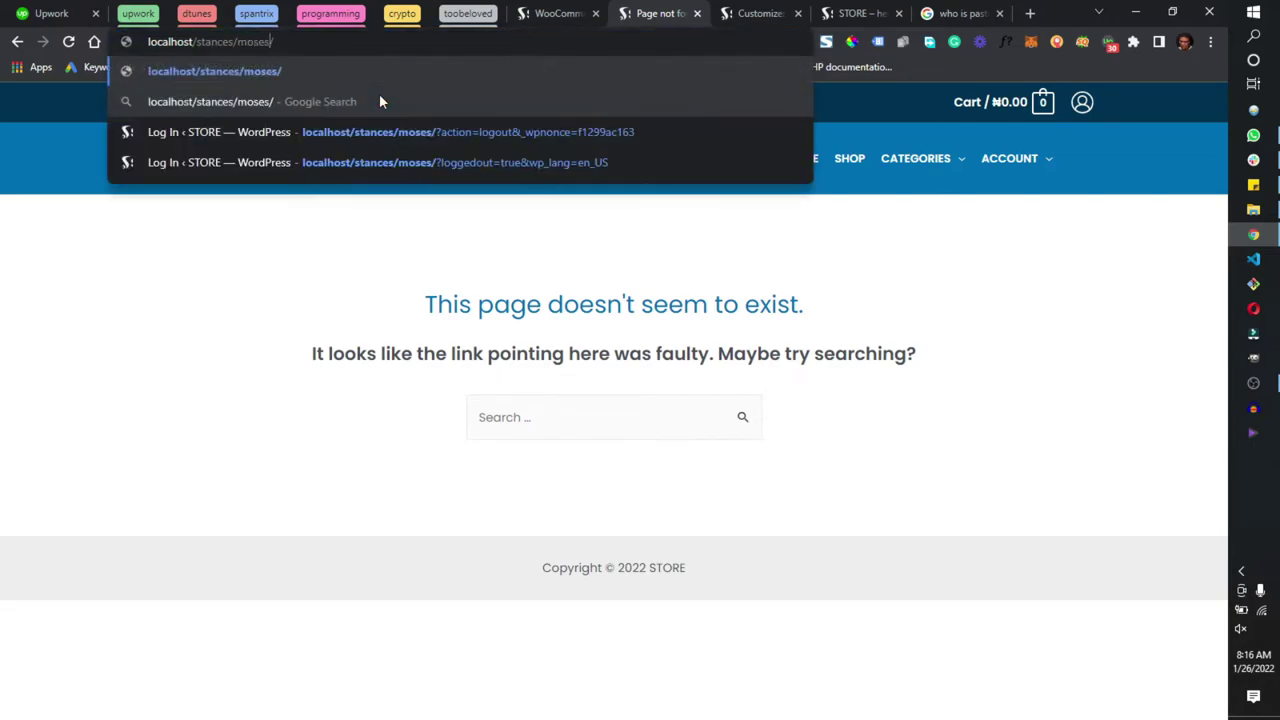
key(Return)
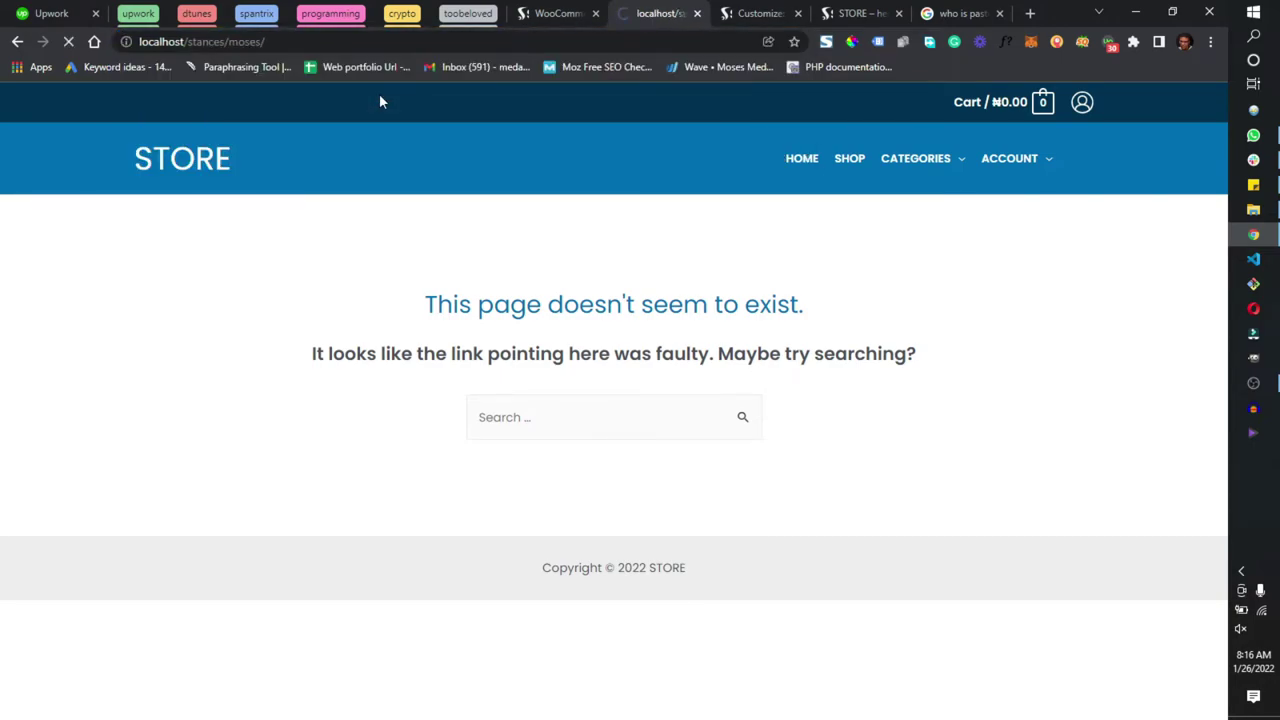